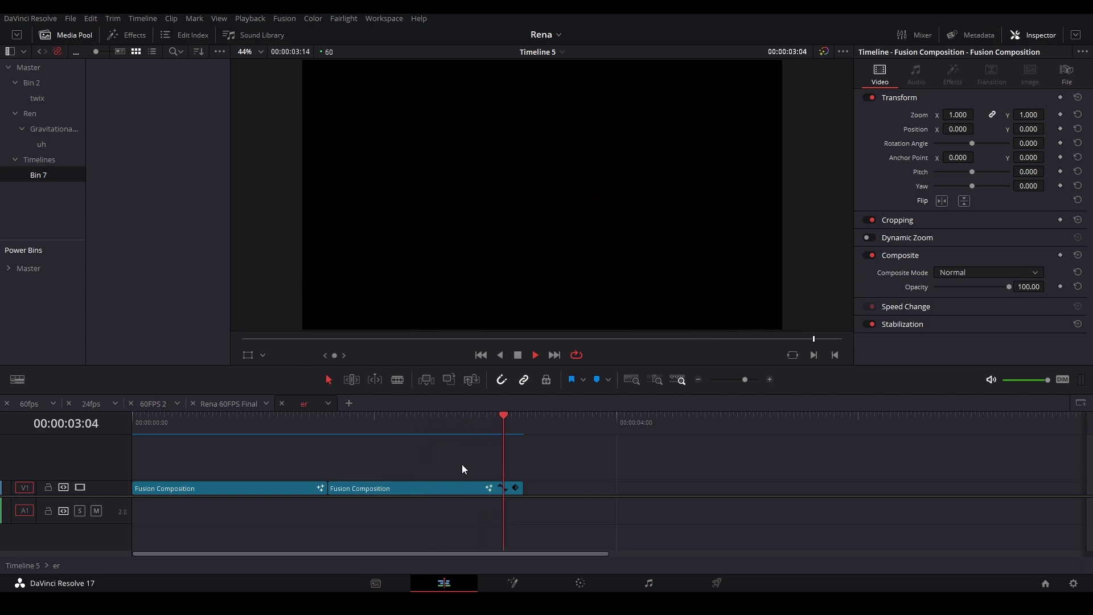
Step: Review the existing Fusion composition's animation and node tree, and check the web results on the maximum GIF frame rate
{"action": "key", "text": "space"}
{"action": "left_click", "coordinate": [493, 587]}
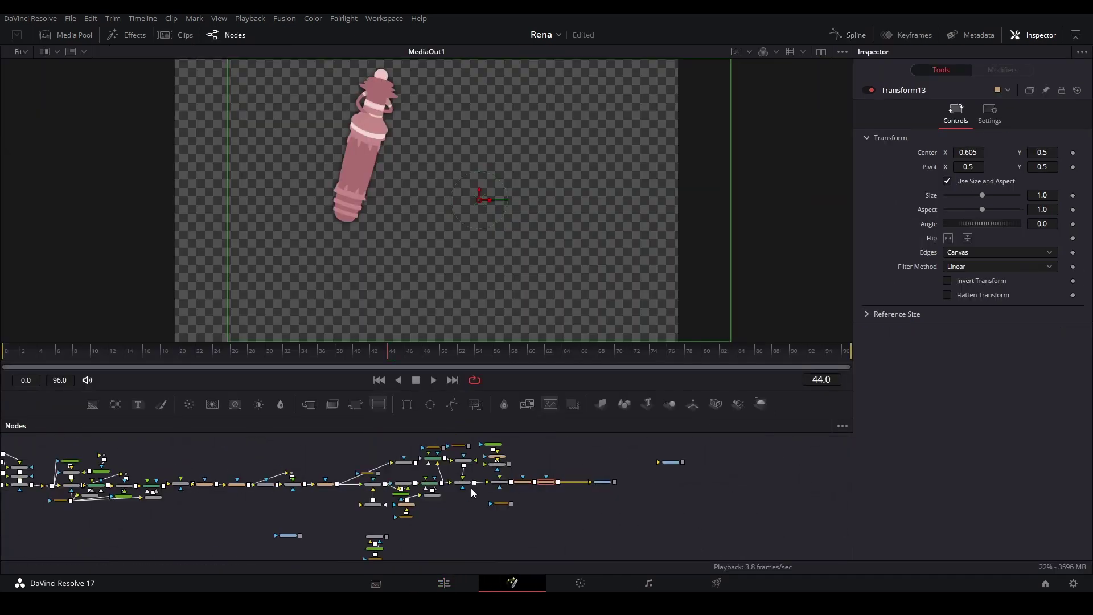
{"action": "left_click_drag", "start_coordinate": [467, 493], "coordinate": [546, 511]}
{"action": "left_click", "coordinate": [48, 354]}
{"action": "key", "text": "space"}
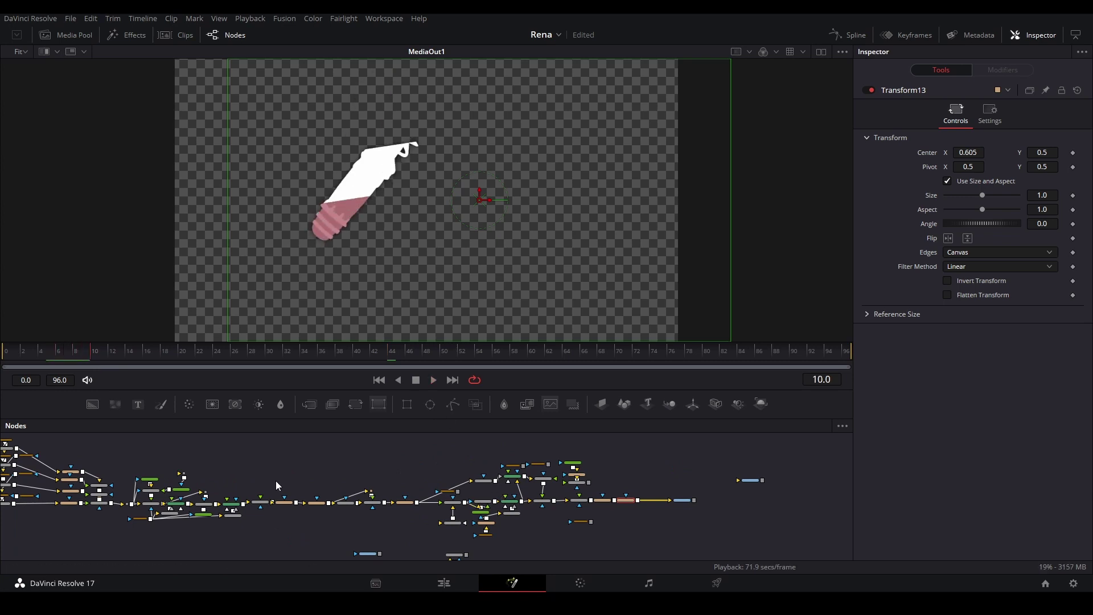
{"action": "left_click", "coordinate": [444, 583]}
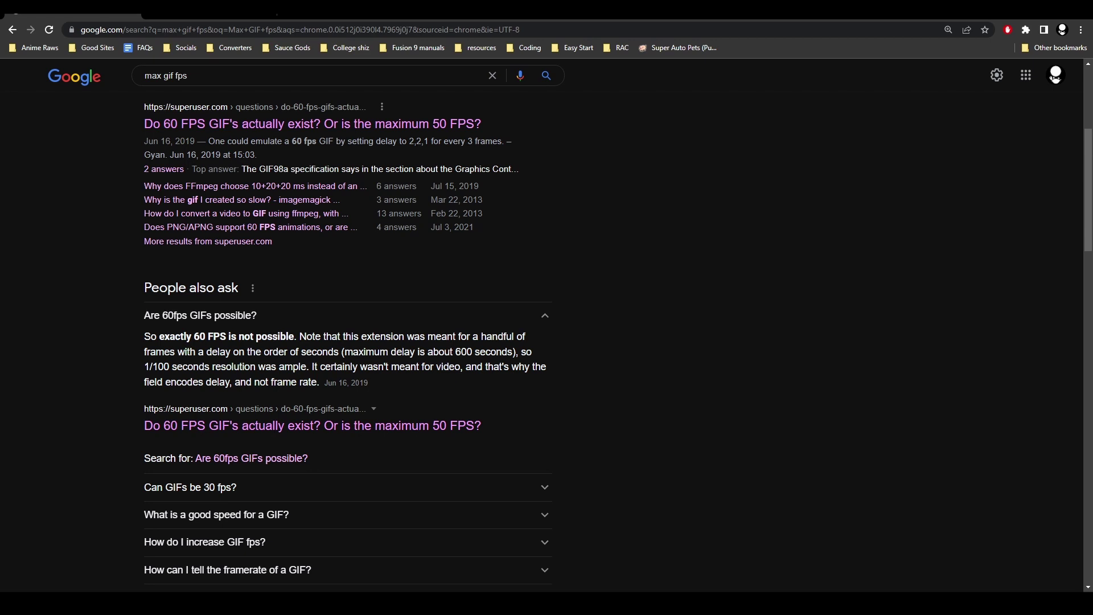
{"action": "left_click", "coordinate": [1028, 15]}
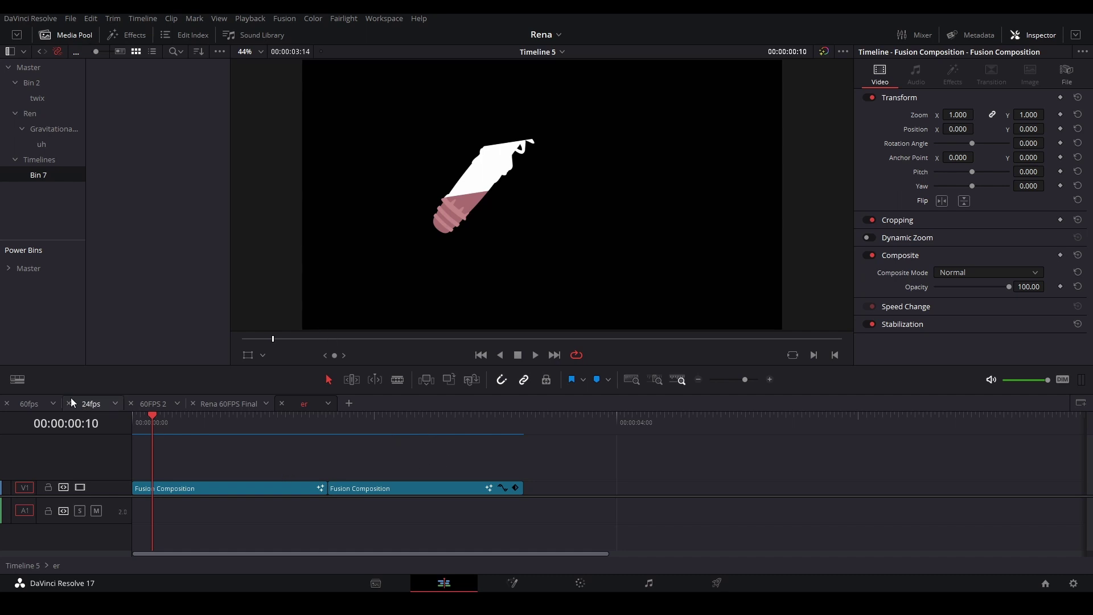
Step: Create a new empty timeline with custom settings and a timeline frame rate of 50 frames per second
{"action": "left_click", "coordinate": [17, 380]}
{"action": "right_click", "coordinate": [142, 110]}
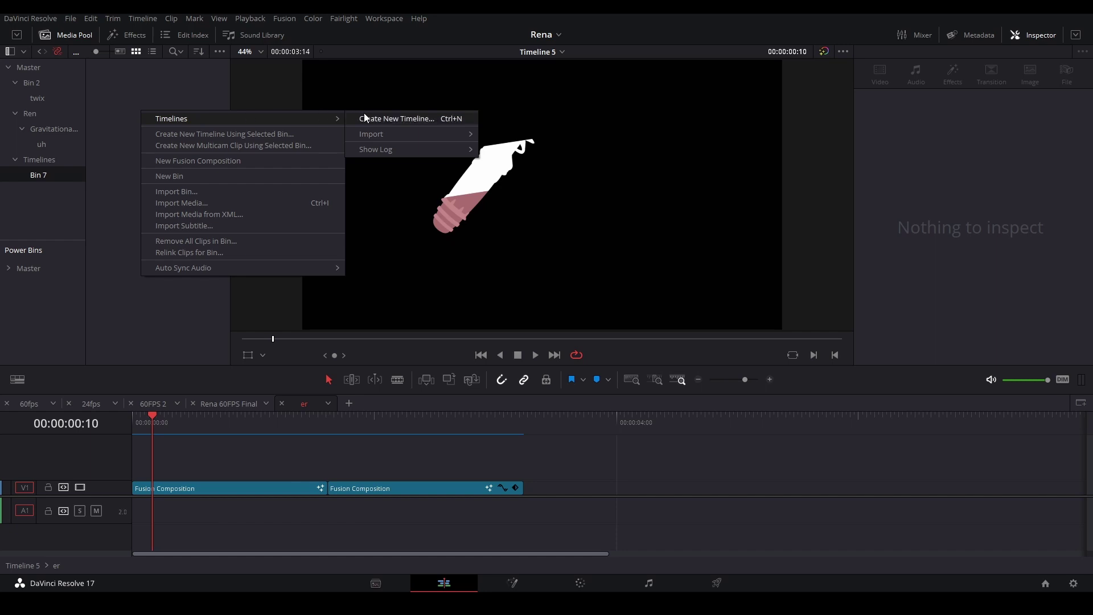
{"action": "left_click", "coordinate": [364, 112]}
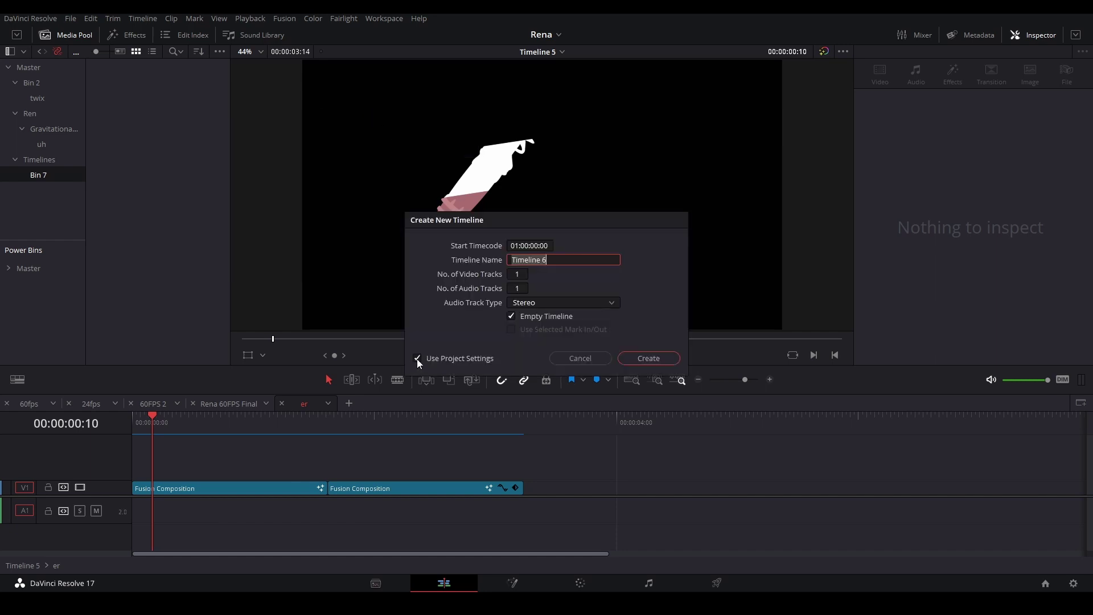
{"action": "left_click", "coordinate": [416, 359]}
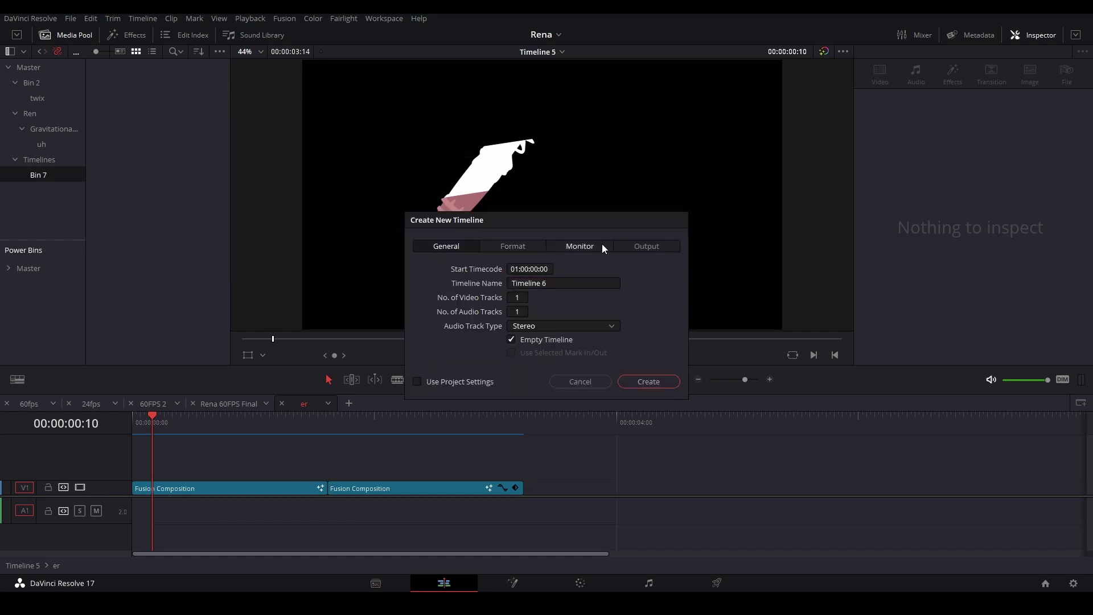
{"action": "left_click", "coordinate": [528, 252]}
{"action": "left_click", "coordinate": [530, 340]}
{"action": "left_click", "coordinate": [530, 462]}
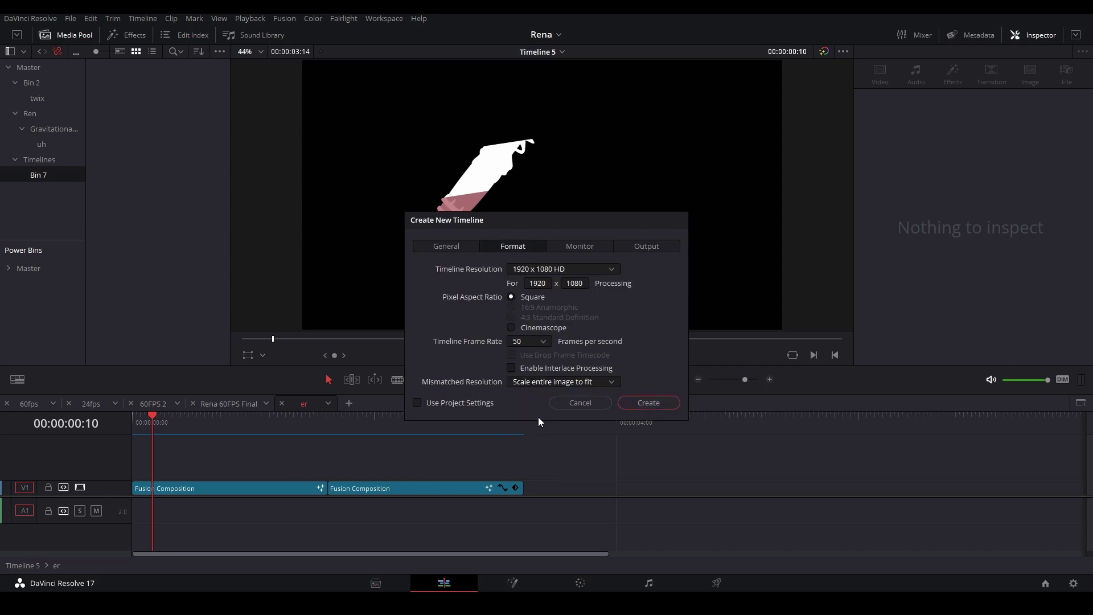
{"action": "left_click", "coordinate": [649, 402]}
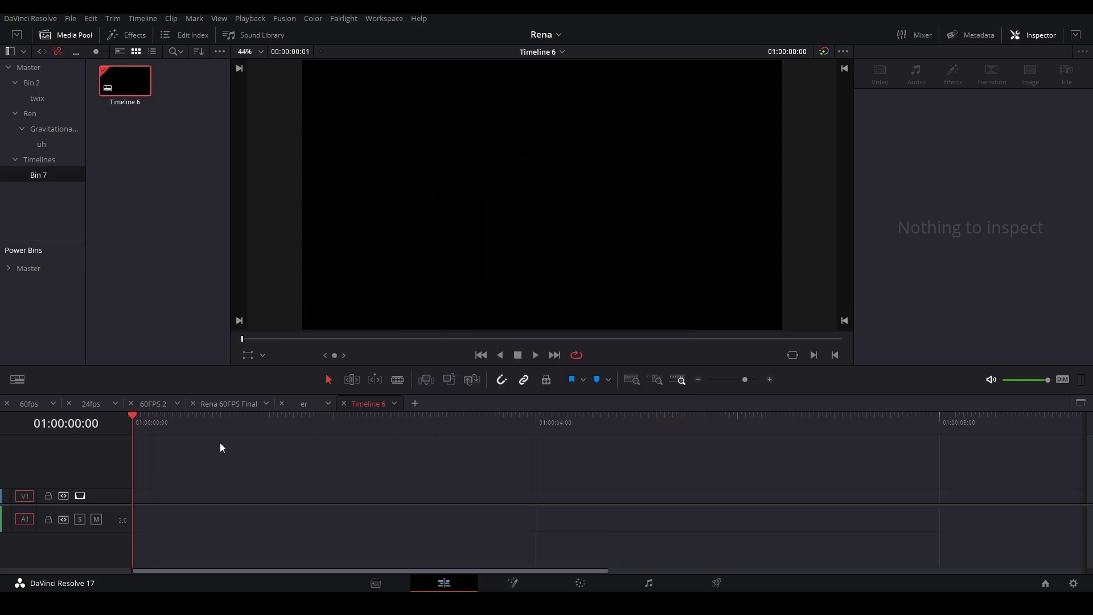
Step: Add a Fusion Composition effect at the start of video track V1 in the new timeline
{"action": "left_click_drag", "start_coordinate": [217, 441], "coordinate": [117, 443]}
{"action": "left_click", "coordinate": [128, 36]}
{"action": "left_click", "coordinate": [57, 68]}
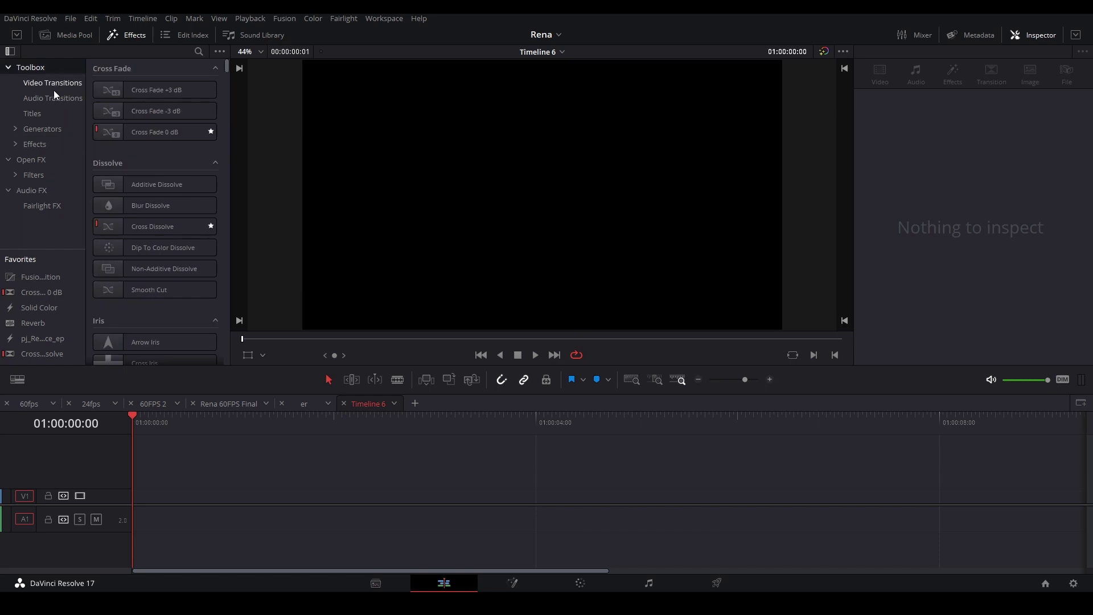
{"action": "left_click", "coordinate": [46, 141]}
{"action": "left_click_drag", "start_coordinate": [159, 111], "coordinate": [140, 501]}
Step: Extend the Fusion Composition clip to end at 01:00:01:25 and return the playhead to the timeline start
{"action": "left_click_drag", "start_coordinate": [203, 431], "coordinate": [264, 439]}
{"action": "key", "text": "Right"}
{"action": "key", "text": "Right"}
{"action": "key", "text": "Right"}
{"action": "key", "text": "Right"}
{"action": "key", "text": "Right"}
{"action": "key", "text": "Right"}
{"action": "key", "text": "Right"}
{"action": "key", "text": "Right"}
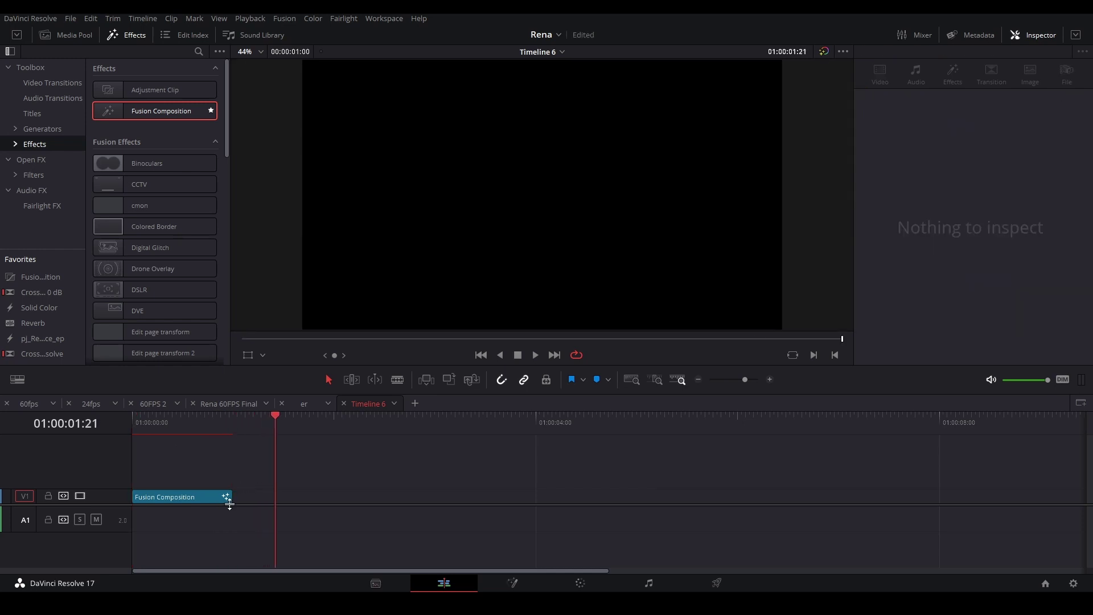
{"action": "key", "text": "Right"}
{"action": "key", "text": "Right"}
{"action": "left_click_drag", "start_coordinate": [229, 504], "coordinate": [283, 496]}
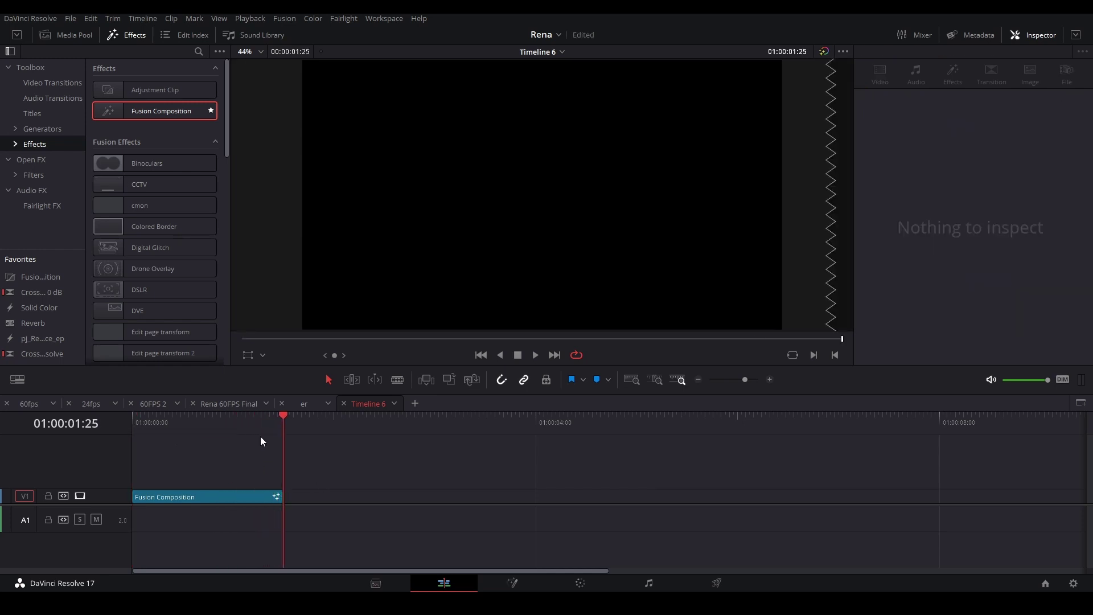
{"action": "left_click_drag", "start_coordinate": [255, 432], "coordinate": [132, 431]}
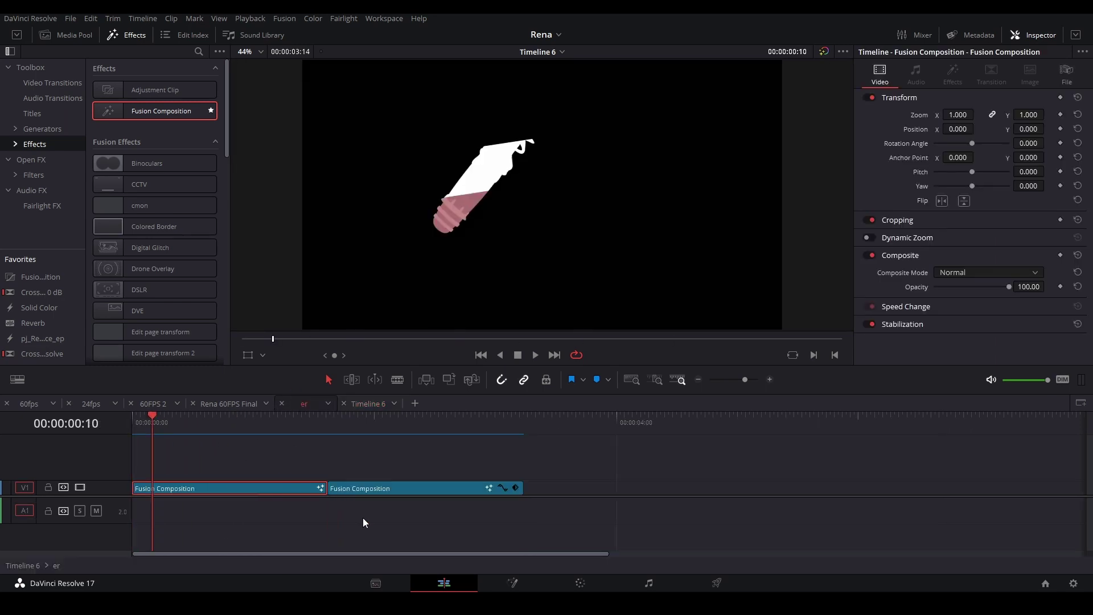
Step: Copy the whole node tree from the first Fusion Composition clip of the er timeline
{"action": "left_click", "coordinate": [512, 583]}
{"action": "scroll", "coordinate": [331, 462], "scroll_direction": "down", "scroll_amount": 3}
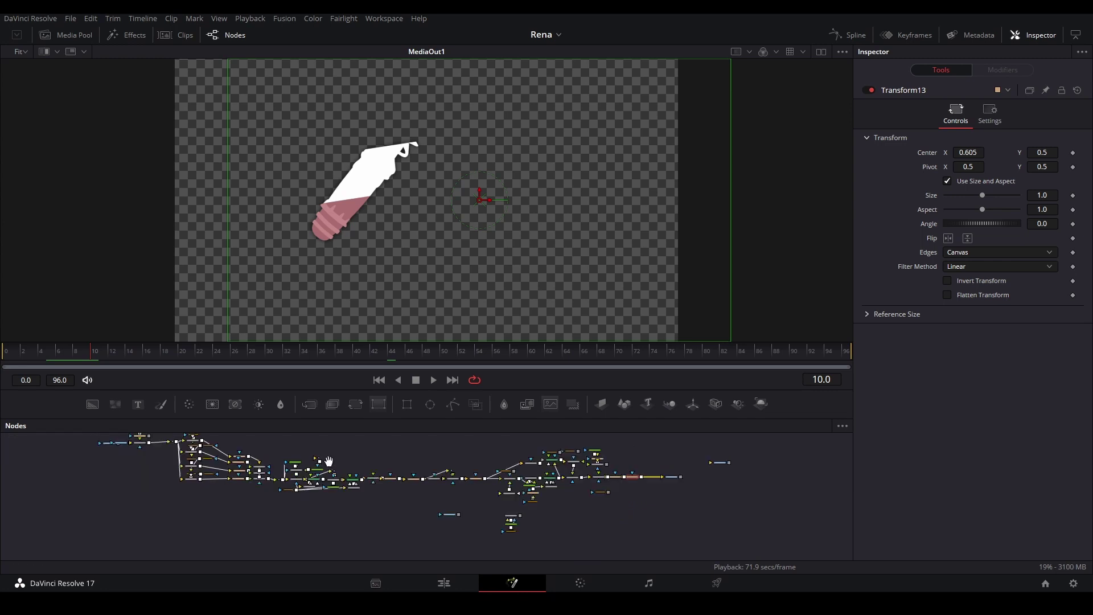
{"action": "left_click_drag", "start_coordinate": [328, 462], "coordinate": [321, 493]}
{"action": "left_click", "coordinate": [343, 486]}
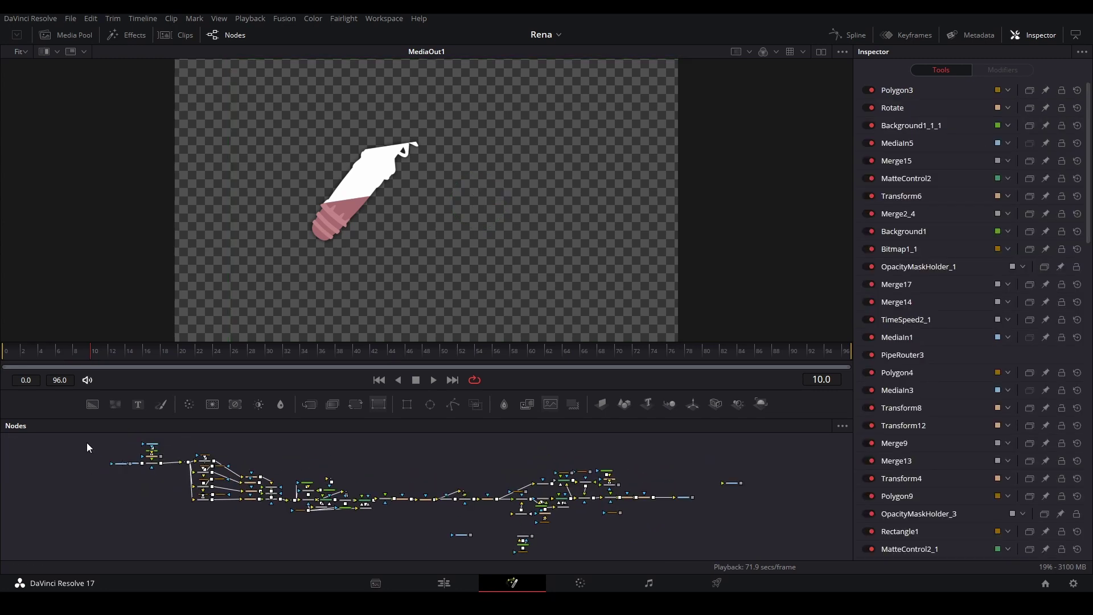
{"action": "left_click_drag", "start_coordinate": [87, 443], "coordinate": [661, 524]}
{"action": "left_click", "coordinate": [444, 582]}
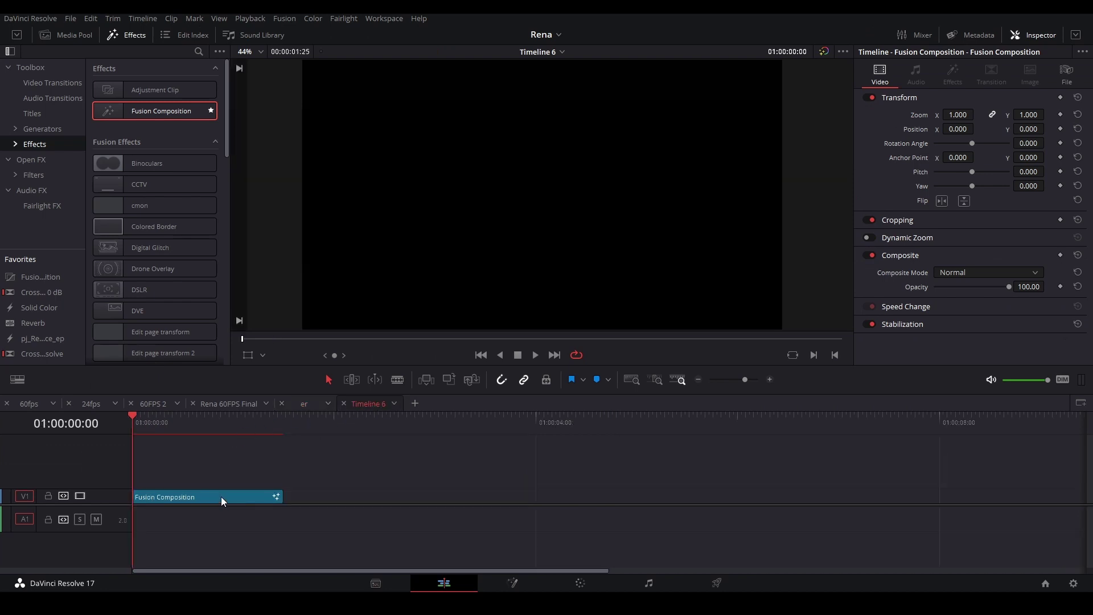
Step: Paste the copied node tree into Timeline 6's Fusion composition, ending in MediaOut1, and show MediaOut1 in the viewer
{"action": "left_click", "coordinate": [512, 583]}
{"action": "scroll", "coordinate": [171, 442], "scroll_direction": "down", "scroll_amount": 2}
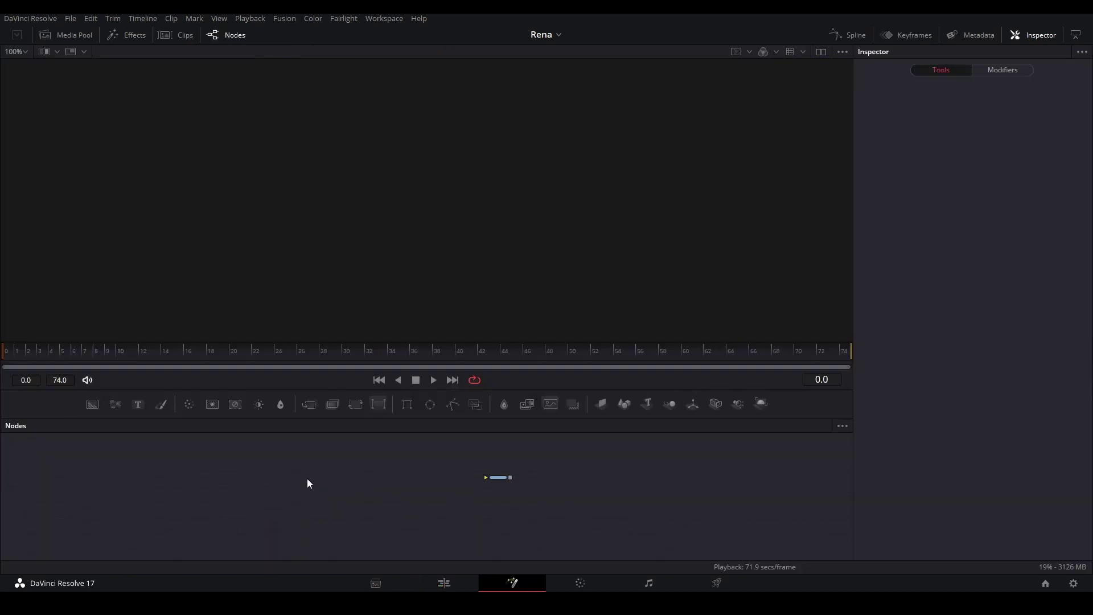
{"action": "left_click_drag", "start_coordinate": [346, 464], "coordinate": [817, 503]}
{"action": "left_click_drag", "start_coordinate": [757, 512], "coordinate": [427, 454]}
{"action": "left_click_drag", "start_coordinate": [500, 490], "coordinate": [485, 446]}
{"action": "left_click_drag", "start_coordinate": [485, 447], "coordinate": [455, 495]}
{"action": "key", "text": "2"}
Step: Play back the pasted animation and save the project
{"action": "scroll", "coordinate": [554, 487], "scroll_direction": "up", "scroll_amount": 3}
{"action": "left_click", "coordinate": [519, 492]}
{"action": "key", "text": "space"}
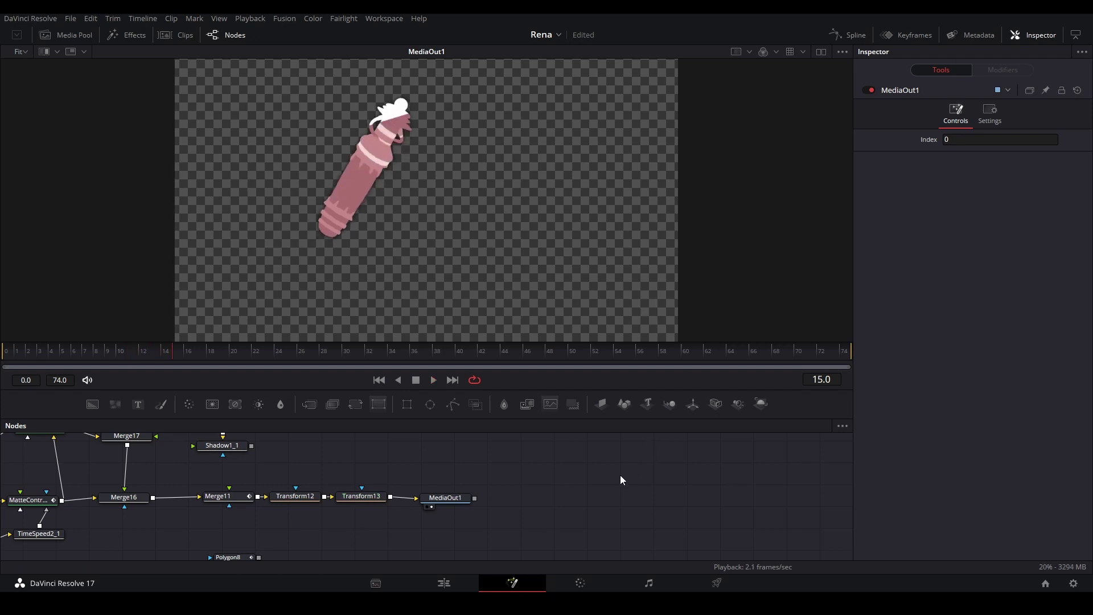
{"action": "key", "text": "ctrl+s"}
Step: Select all nodes and open the Spline editor with a taller work area
{"action": "left_click_drag", "start_coordinate": [533, 463], "coordinate": [618, 471]}
{"action": "key", "text": "ctrl+a"}
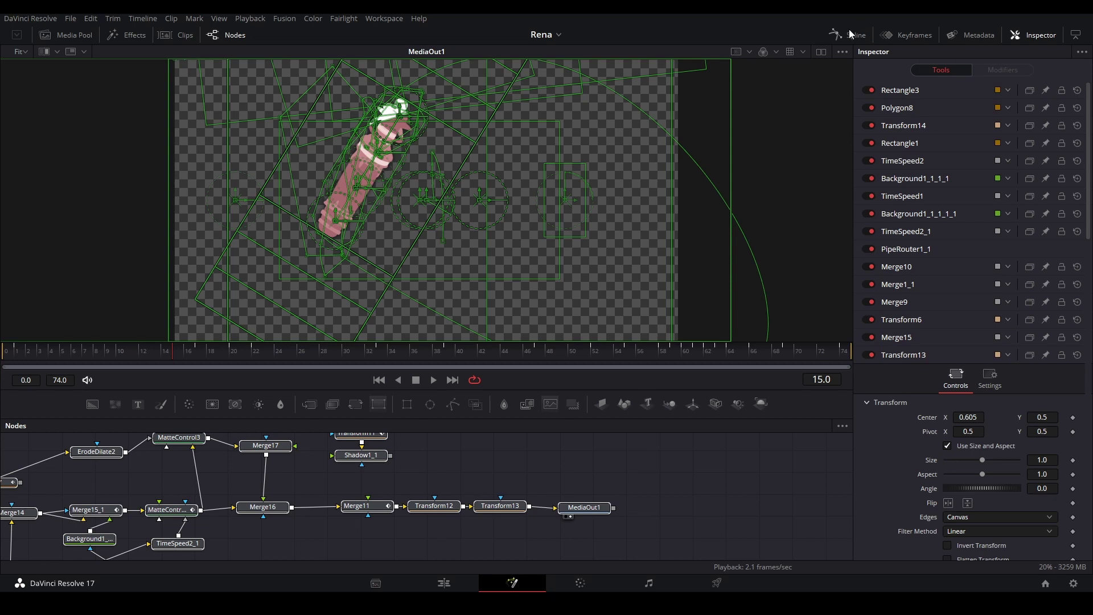
{"action": "left_click", "coordinate": [850, 34]}
{"action": "left_click_drag", "start_coordinate": [539, 391], "coordinate": [537, 312]}
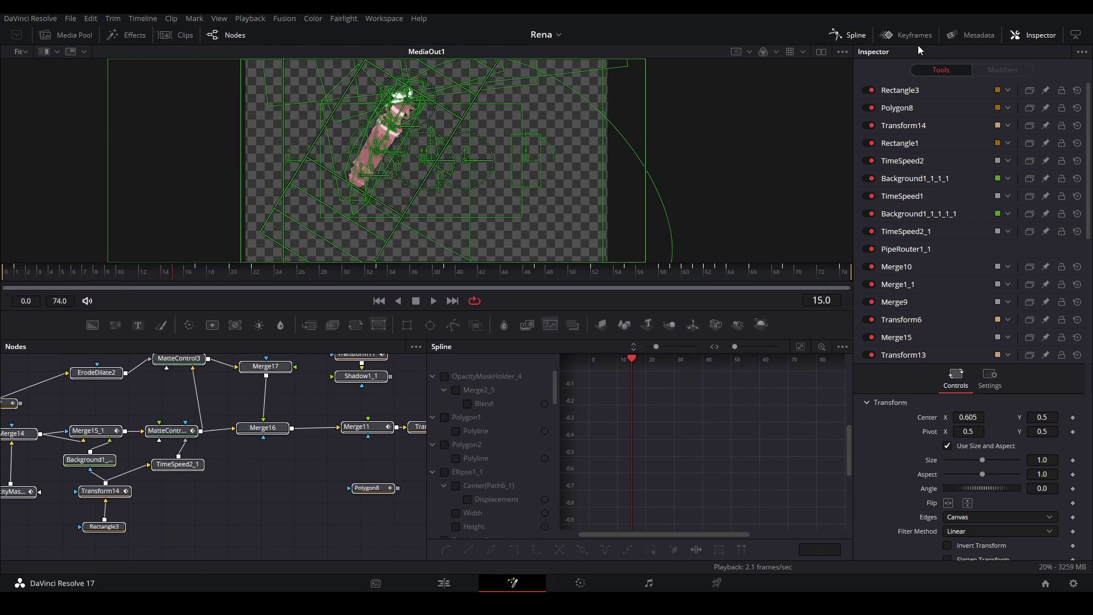
Step: Enable the animation curves of all listed nodes in the Spline editor, from OpacityMaskHolder_4 down to the Merge nodes
{"action": "left_click", "coordinate": [445, 376]}
{"action": "left_click", "coordinate": [444, 418]}
{"action": "scroll", "coordinate": [447, 429], "scroll_direction": "down", "scroll_amount": 1}
{"action": "left_click", "coordinate": [448, 403]}
{"action": "left_click", "coordinate": [443, 432]}
{"action": "left_click", "coordinate": [443, 497]}
{"action": "scroll", "coordinate": [442, 495], "scroll_direction": "down", "scroll_amount": 3}
{"action": "left_click", "coordinate": [446, 418]}
{"action": "left_click", "coordinate": [444, 445]}
{"action": "scroll", "coordinate": [456, 490], "scroll_direction": "down", "scroll_amount": 1}
{"action": "left_click", "coordinate": [443, 447]}
{"action": "scroll", "coordinate": [459, 419], "scroll_direction": "down", "scroll_amount": 6}
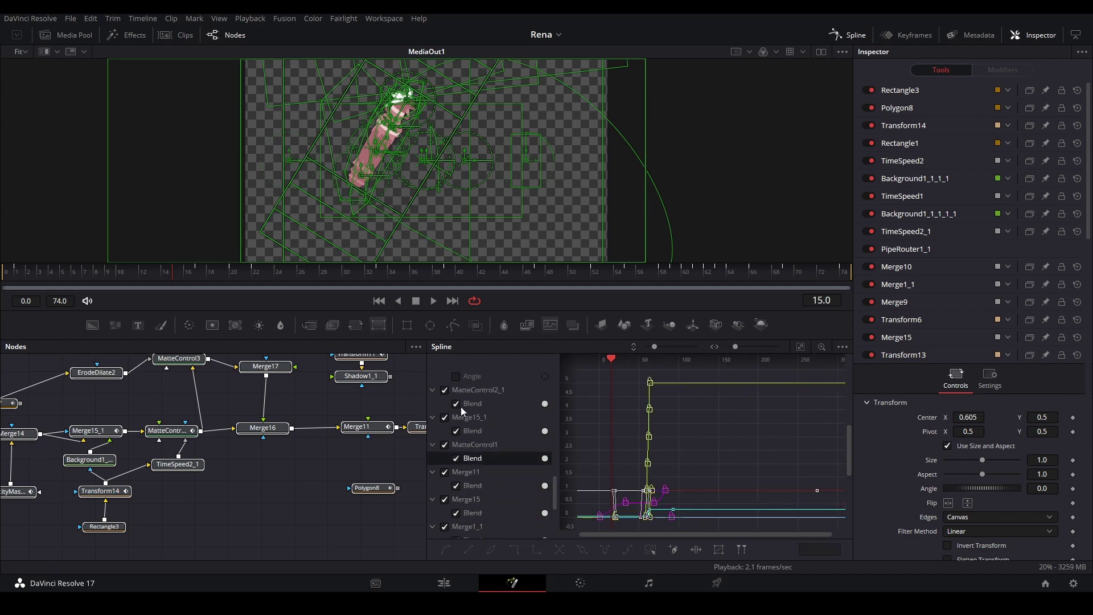
{"action": "scroll", "coordinate": [534, 416], "scroll_direction": "up", "scroll_amount": 10}
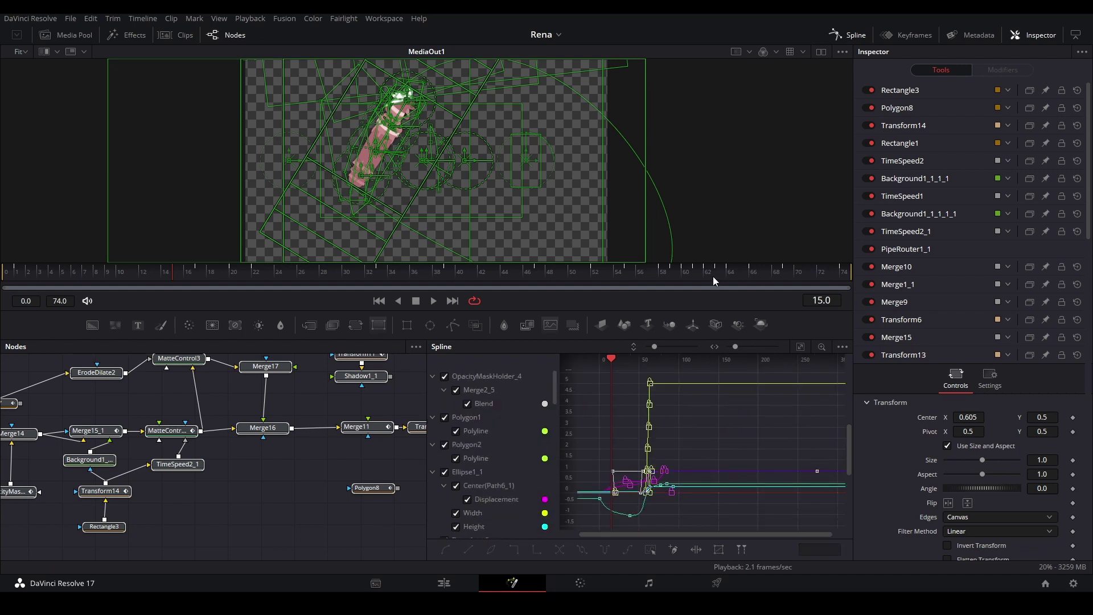
Step: With the playhead at frame 74, select all keyframes in the Spline editor and turn on Time Stretch
{"action": "left_click_drag", "start_coordinate": [713, 274], "coordinate": [851, 271]}
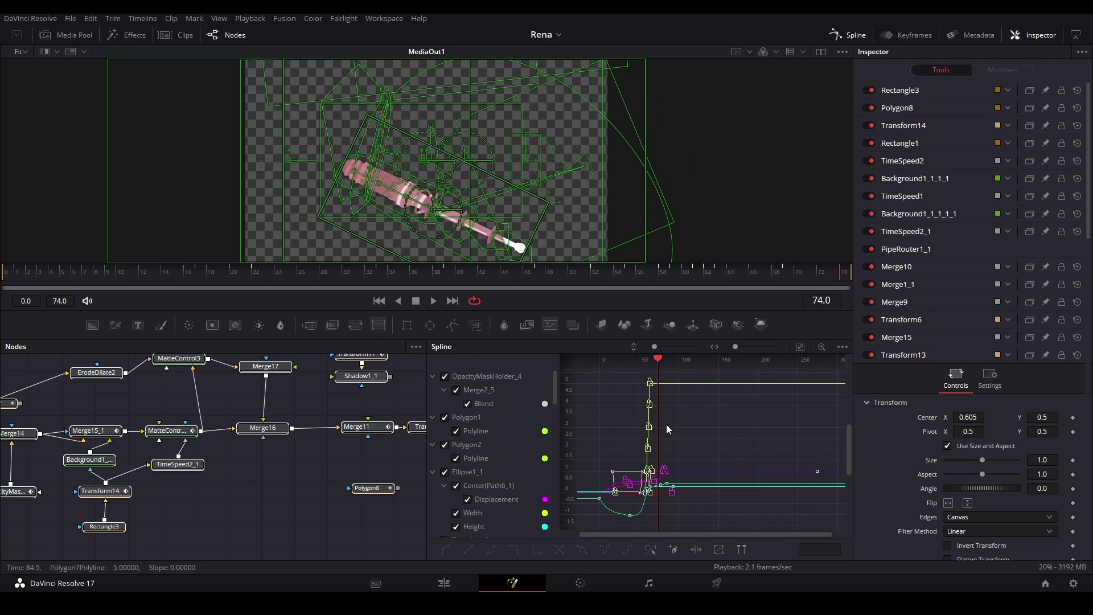
{"action": "scroll", "coordinate": [666, 427], "scroll_direction": "up", "scroll_amount": 6}
{"action": "left_click_drag", "start_coordinate": [653, 429], "coordinate": [677, 335]}
{"action": "scroll", "coordinate": [693, 419], "scroll_direction": "down", "scroll_amount": 6}
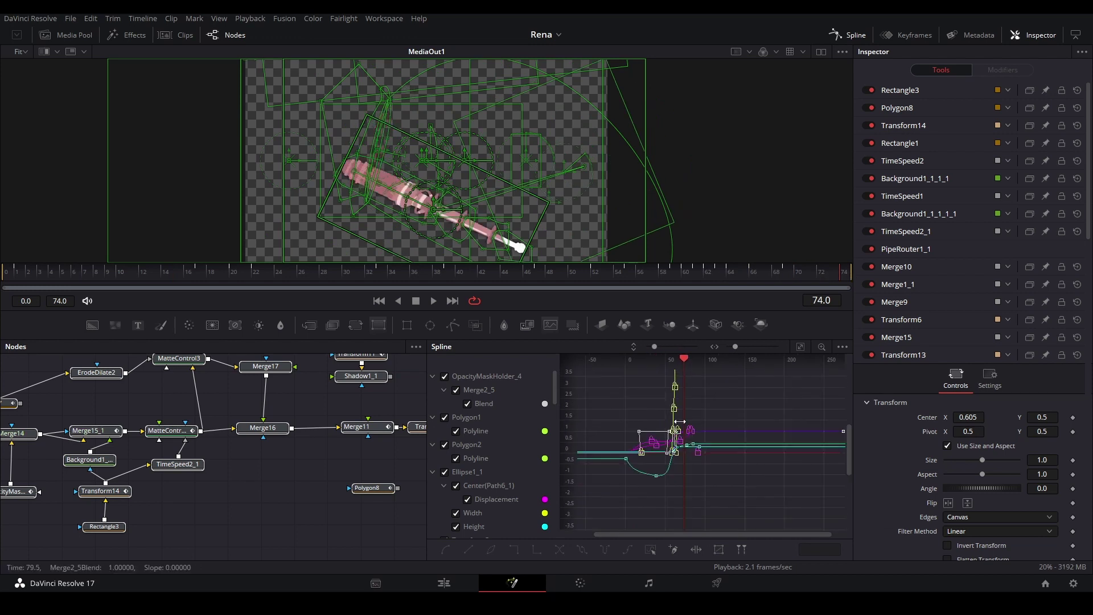
{"action": "scroll", "coordinate": [710, 423], "scroll_direction": "down", "scroll_amount": 3}
{"action": "left_click_drag", "start_coordinate": [709, 426], "coordinate": [701, 467]}
{"action": "key", "text": "ctrl+a"}
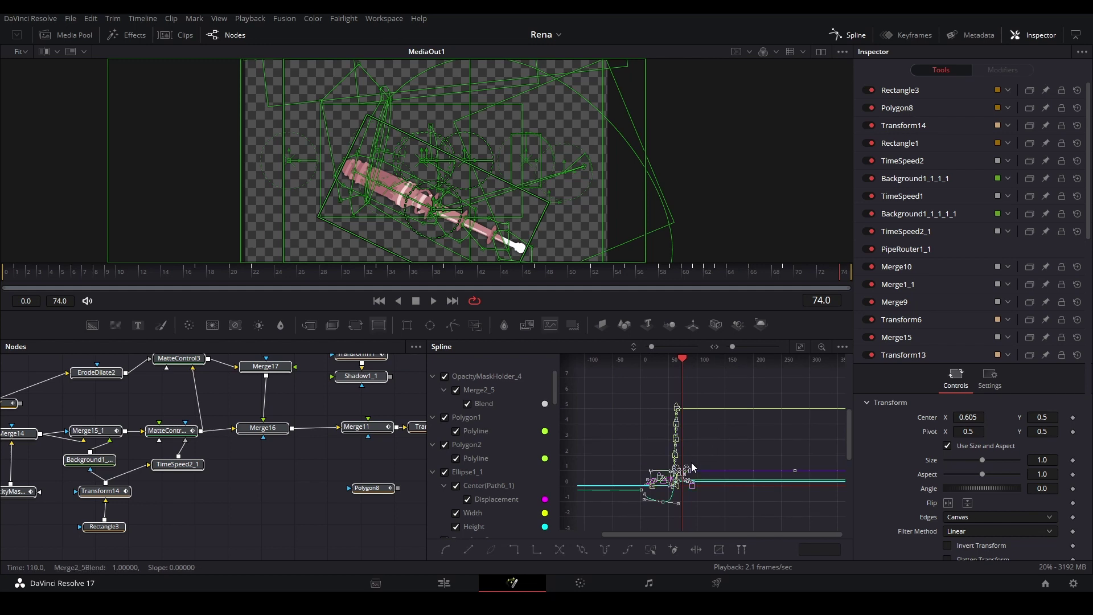
{"action": "left_click", "coordinate": [698, 544]}
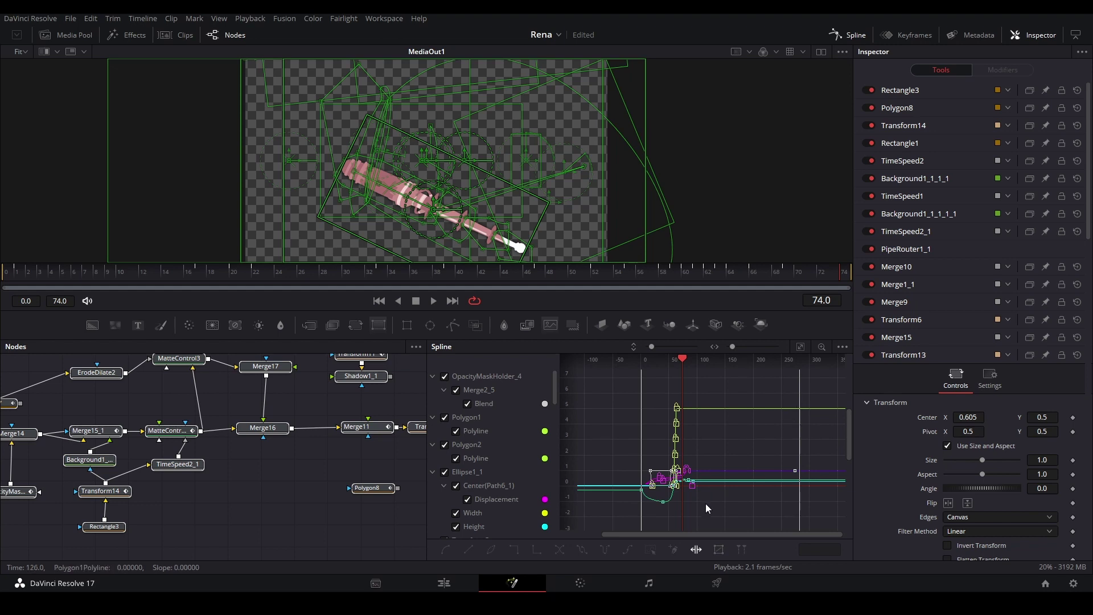
Step: Compress the keyframes with the end stretch marker so the animation finishes around frame 74, and turn off Time Stretch
{"action": "scroll", "coordinate": [691, 493], "scroll_direction": "up", "scroll_amount": 2}
{"action": "scroll", "coordinate": [689, 490], "scroll_direction": "up", "scroll_amount": 2}
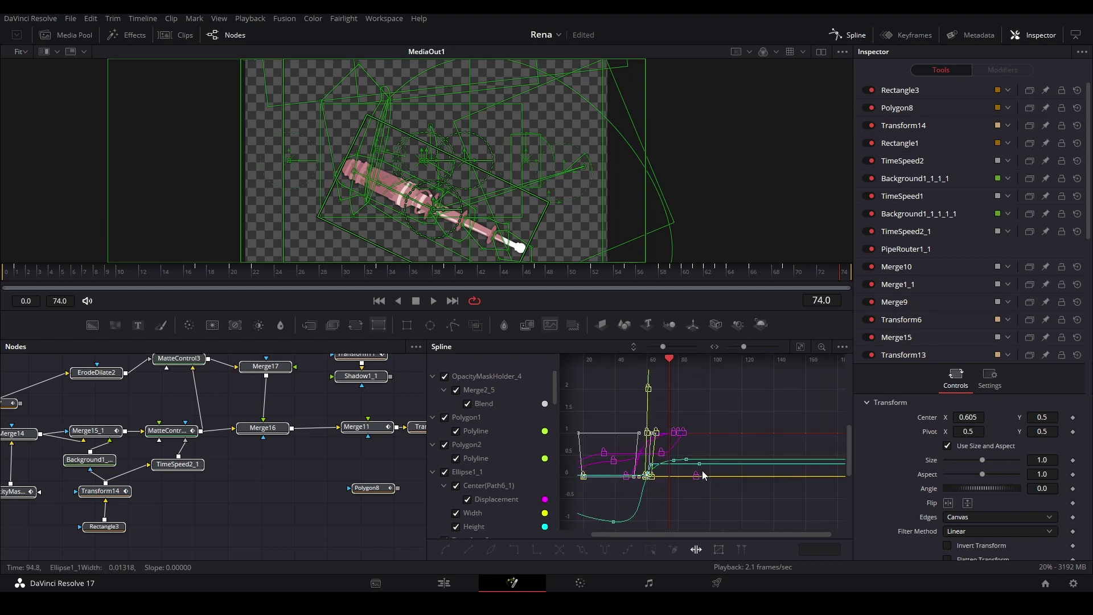
{"action": "scroll", "coordinate": [706, 427], "scroll_direction": "down", "scroll_amount": 3}
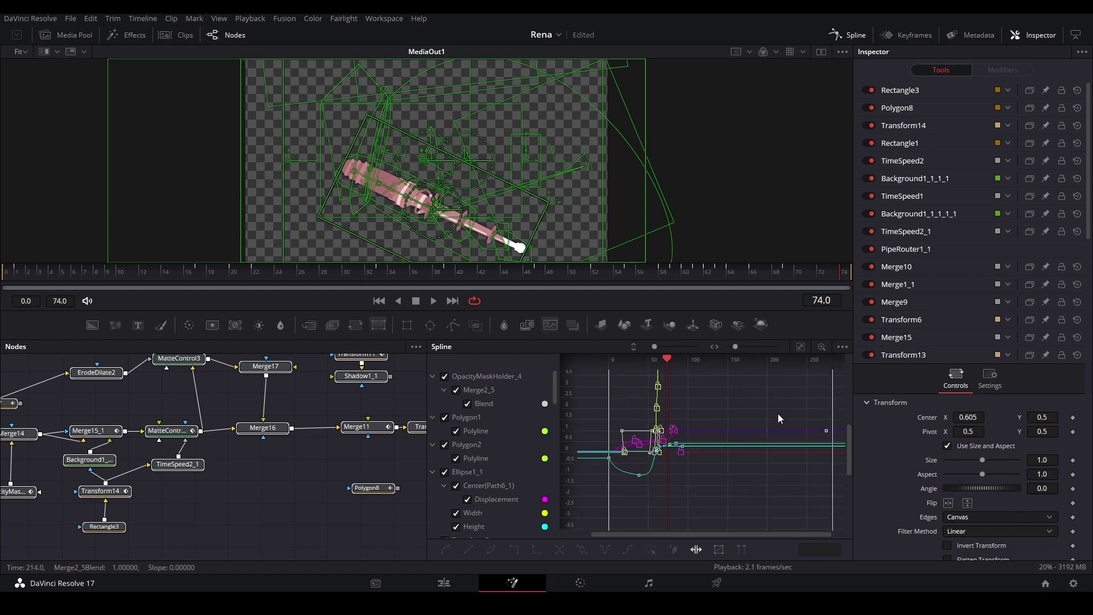
{"action": "left_click_drag", "start_coordinate": [833, 415], "coordinate": [784, 417]}
{"action": "scroll", "coordinate": [671, 453], "scroll_direction": "up", "scroll_amount": 3}
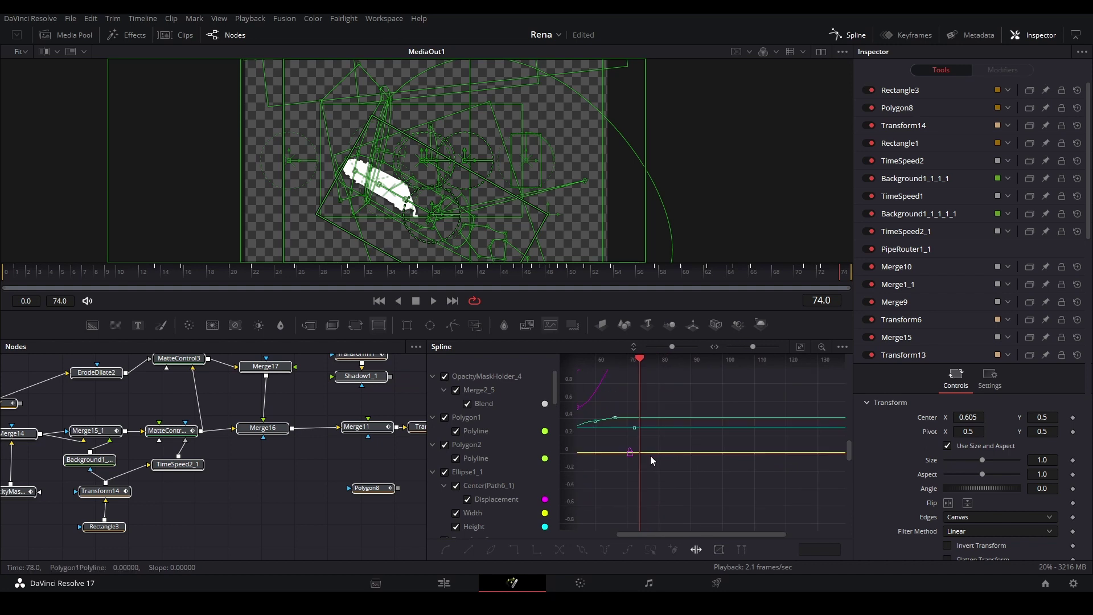
{"action": "scroll", "coordinate": [770, 451], "scroll_direction": "down", "scroll_amount": 3}
{"action": "left_click_drag", "start_coordinate": [815, 470], "coordinate": [819, 470]}
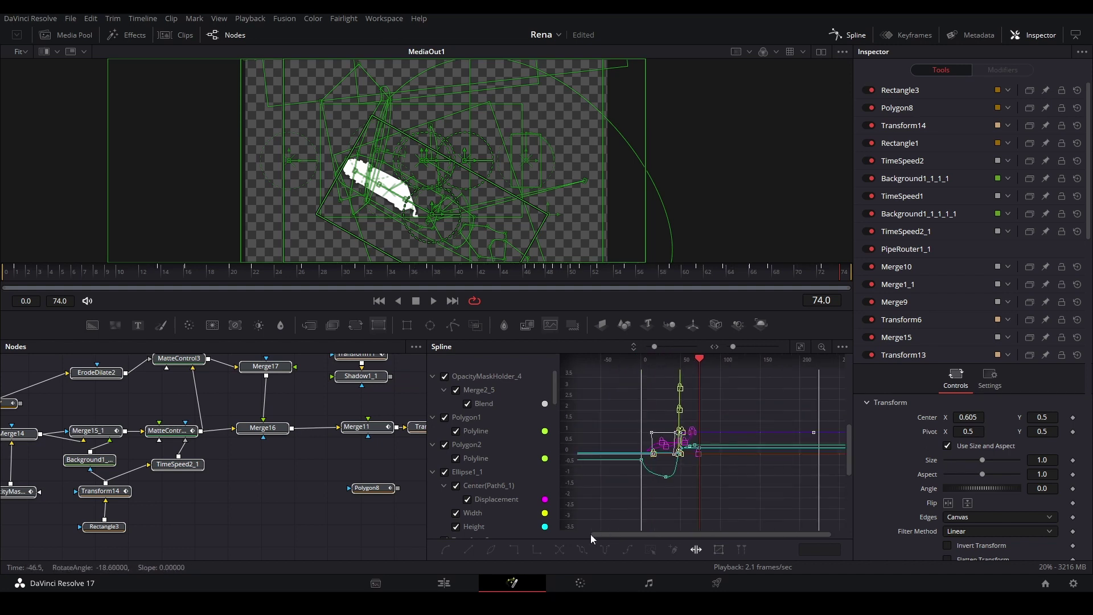
{"action": "left_click", "coordinate": [697, 549]}
Step: Deselect the nodes, save the project and play the retimed animation from an earlier frame
{"action": "left_click", "coordinate": [285, 464]}
{"action": "key", "text": "ctrl+s"}
{"action": "left_click", "coordinate": [337, 276]}
{"action": "key", "text": "space"}
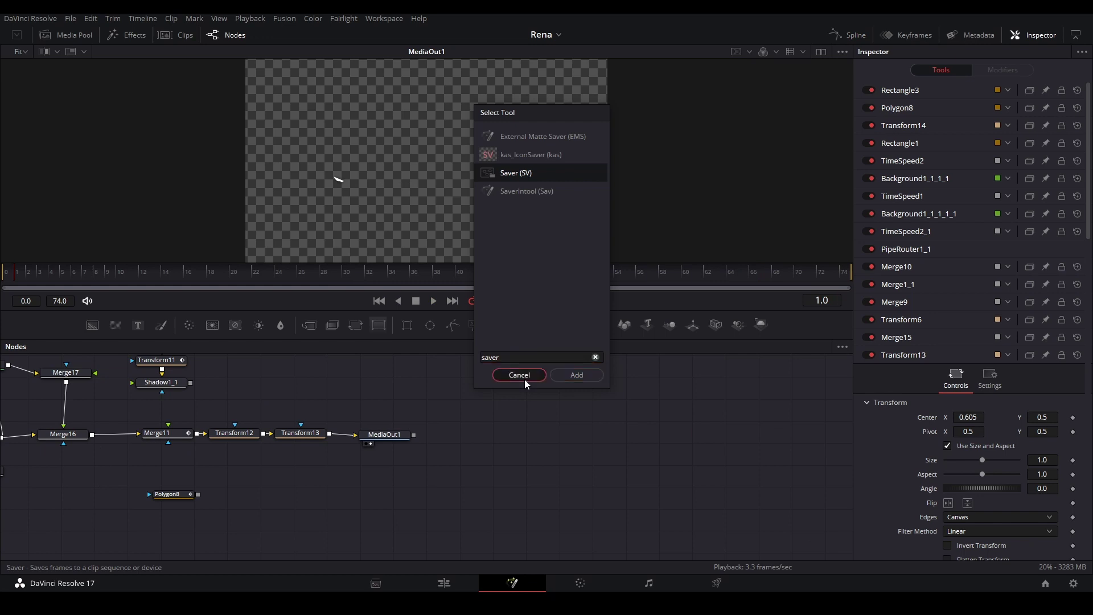
Step: Add a Saver node, connect MediaOut1's output to it and show the Saver in the viewer
{"action": "left_click", "coordinate": [524, 379]}
{"action": "key", "text": "shift+space"}
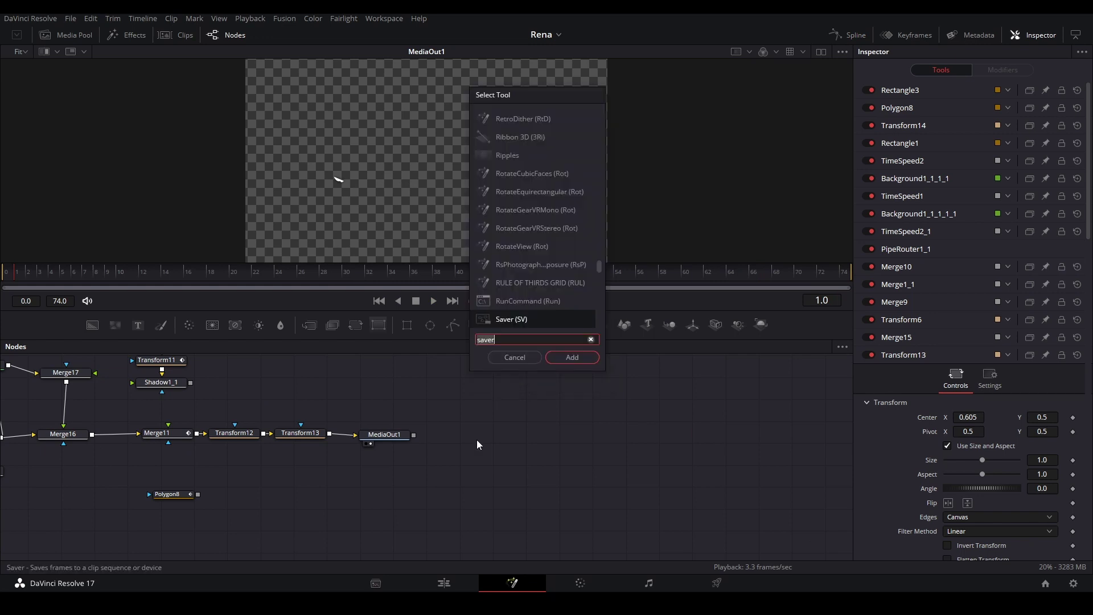
{"action": "type", "text": "asver"}
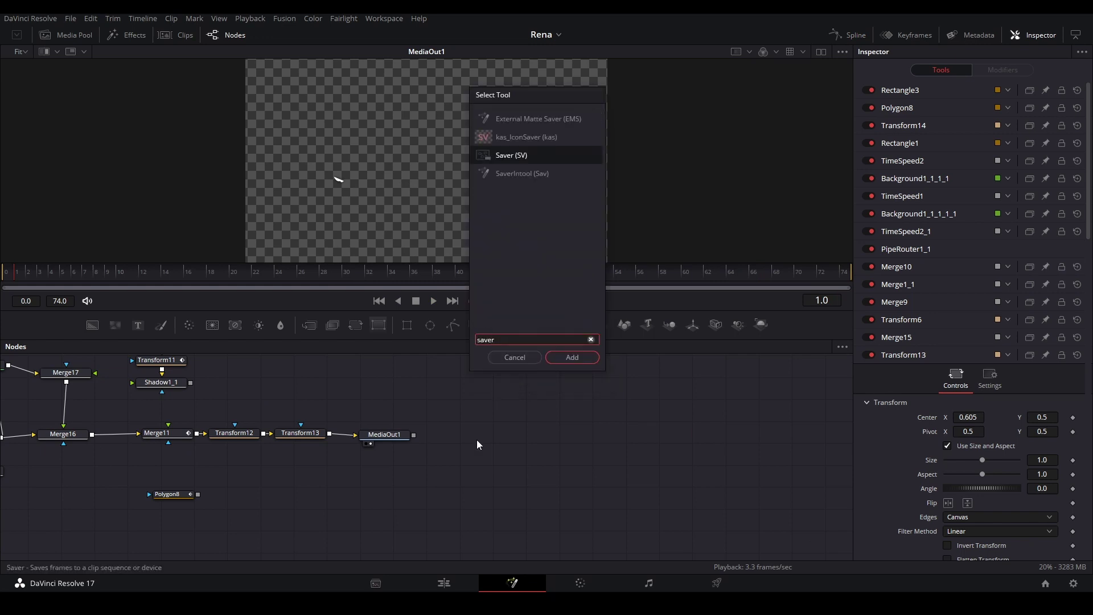
{"action": "key", "text": "Return"}
{"action": "left_click_drag", "start_coordinate": [414, 435], "coordinate": [477, 443]}
{"action": "left_click_drag", "start_coordinate": [477, 443], "coordinate": [490, 439]}
{"action": "key", "text": "2"}
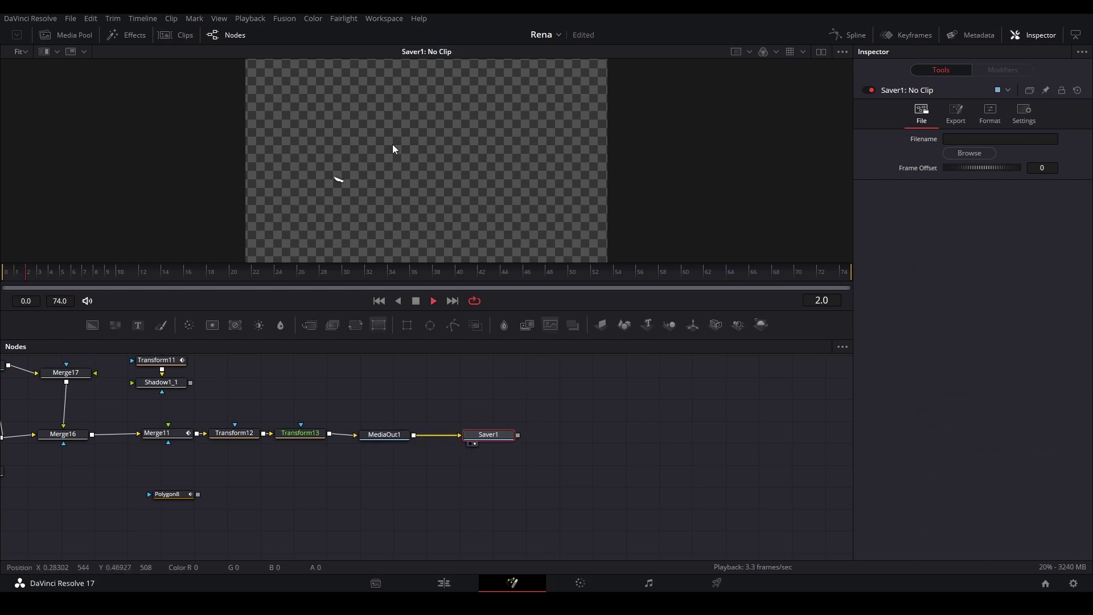
Step: Browse for the Saver's output location and create a folder named "png sequence" inside the "png gif" folder
{"action": "left_click", "coordinate": [970, 152]}
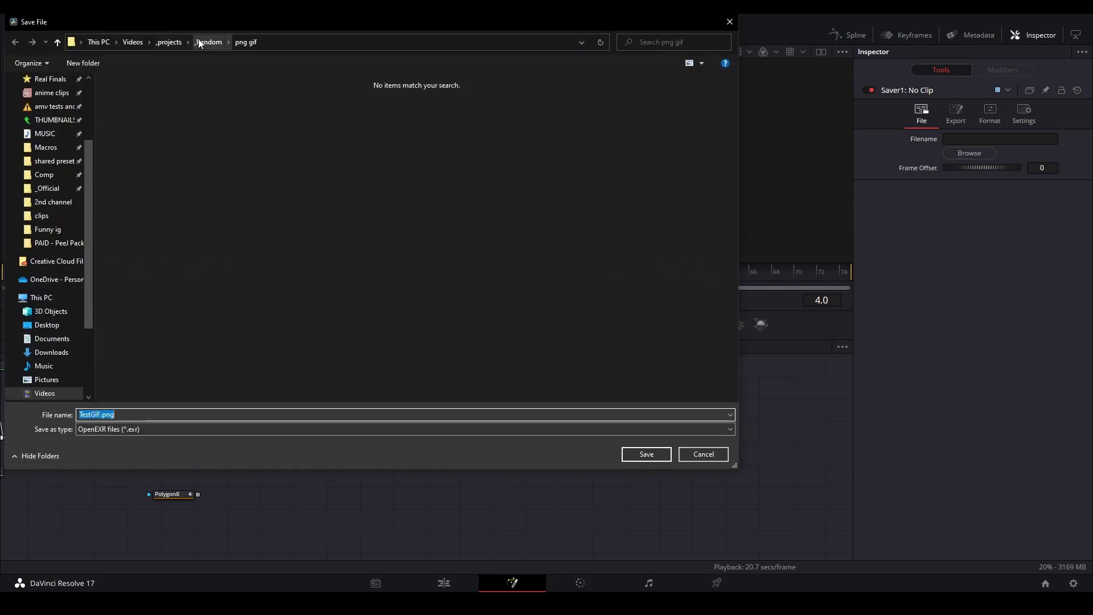
{"action": "right_click", "coordinate": [224, 120]}
{"action": "mouse_move", "coordinate": [189, 254]}
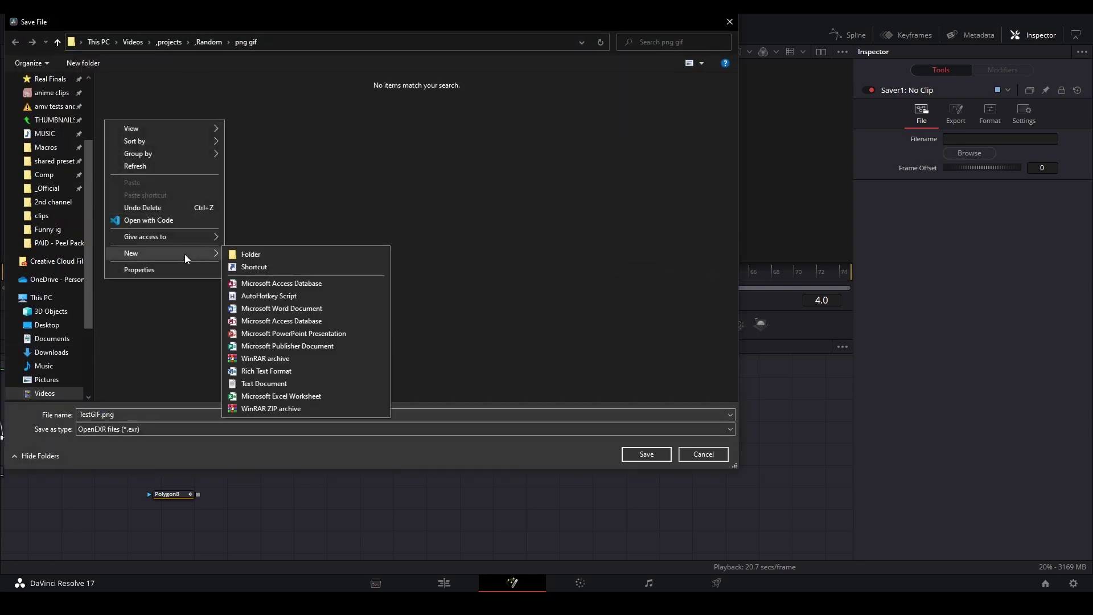
{"action": "left_click", "coordinate": [271, 253]}
{"action": "type", "text": "png sequence"}
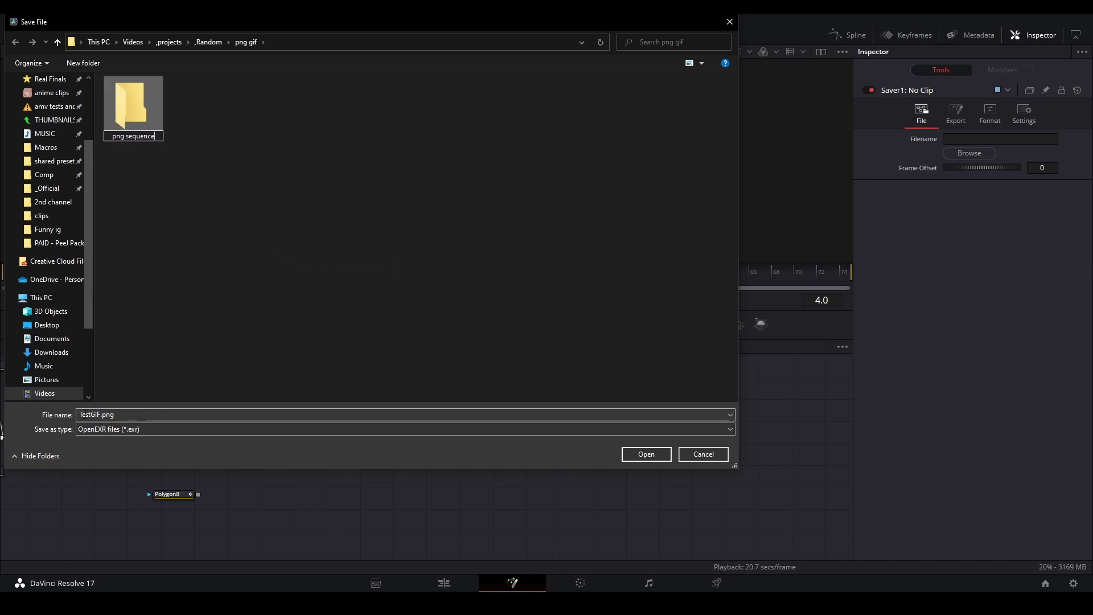
Step: Set the file type to All Files and save the Saver's output as TestGIF.png in the "png sequence" folder
{"action": "left_click", "coordinate": [101, 430]}
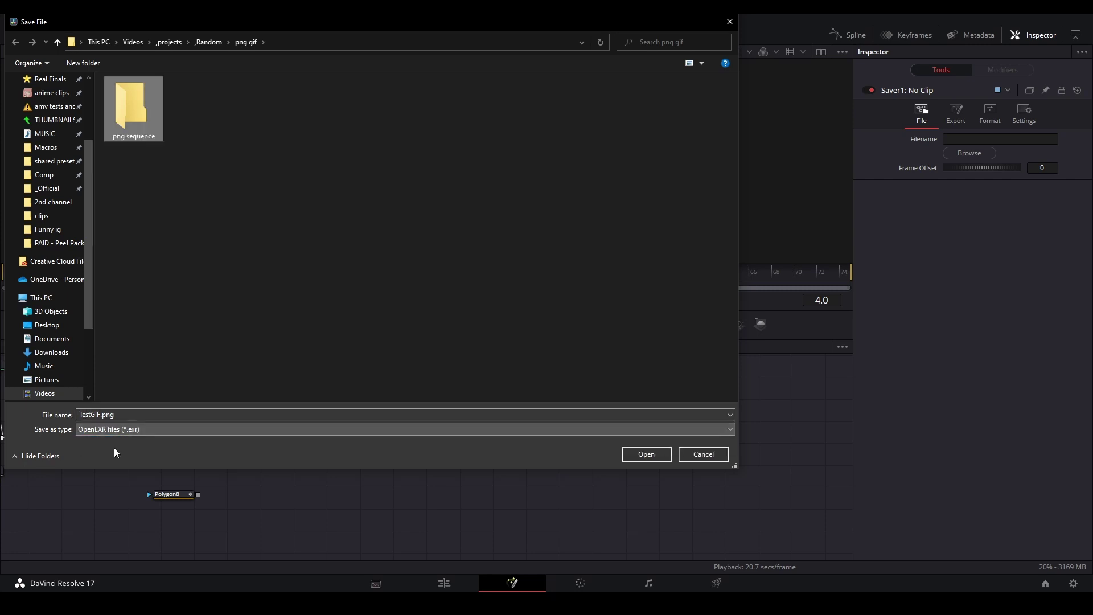
{"action": "left_click", "coordinate": [112, 449]}
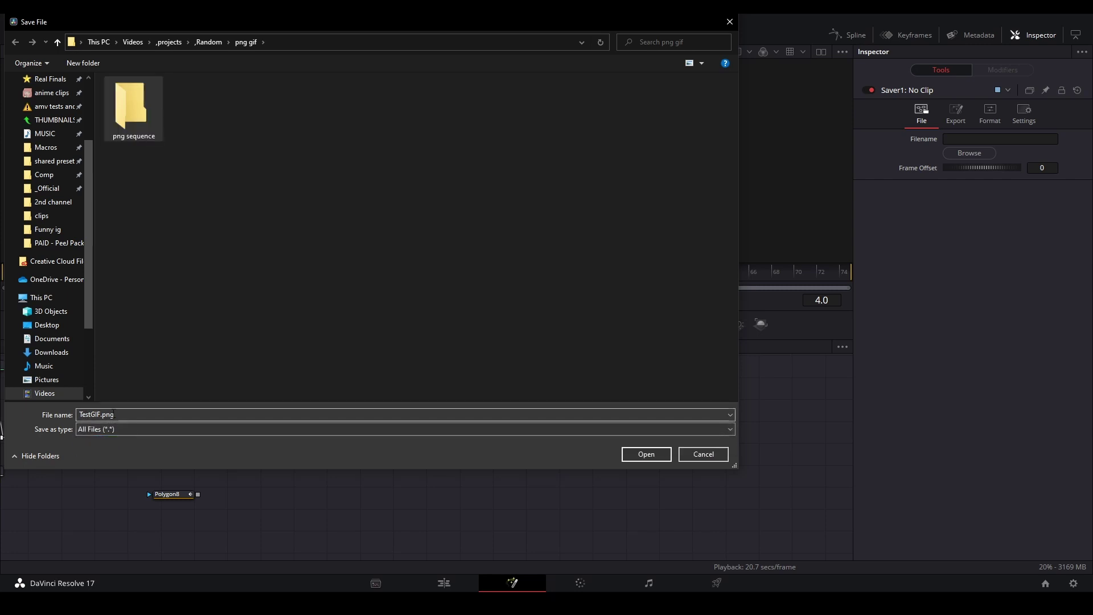
{"action": "left_click", "coordinate": [94, 414]}
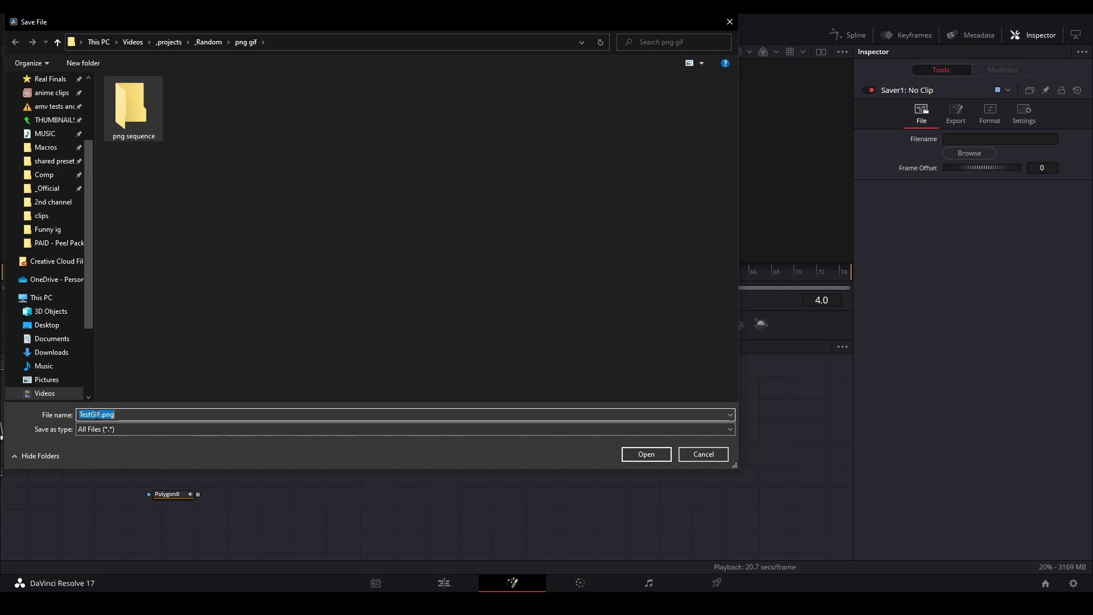
{"action": "left_click", "coordinate": [99, 414]}
{"action": "left_click", "coordinate": [135, 110]}
{"action": "left_click", "coordinate": [636, 453]}
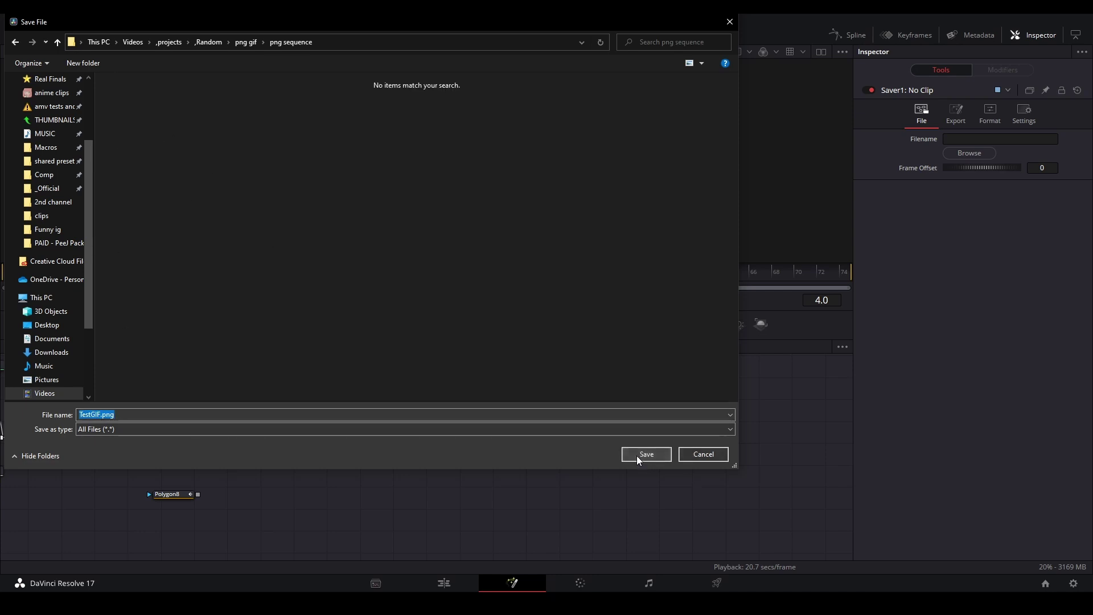
{"action": "left_click", "coordinate": [637, 454]}
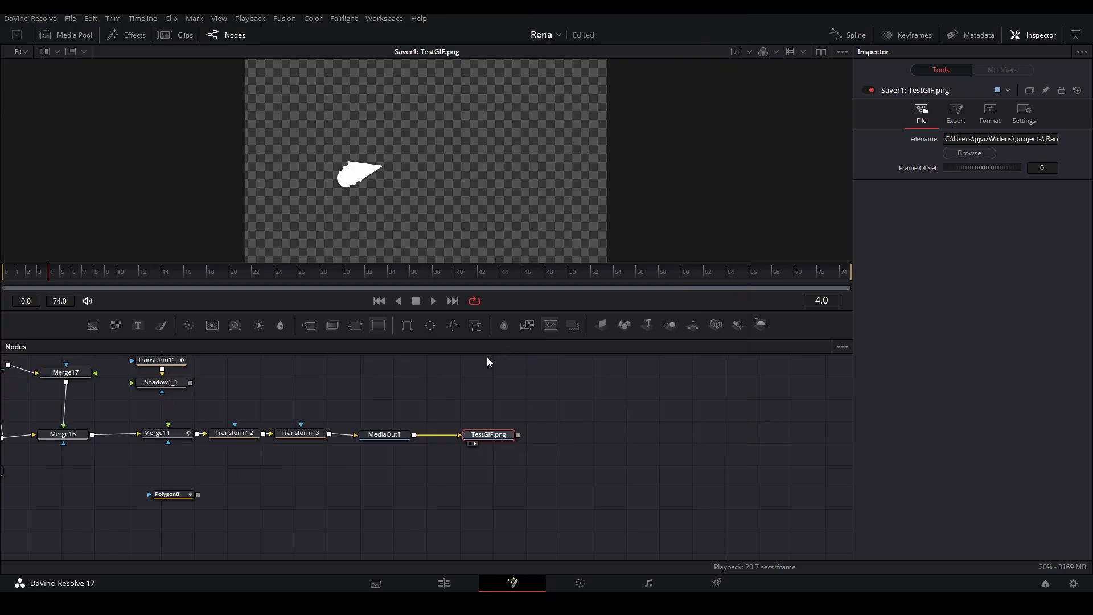
Step: Render all savers to write out the PNG sequence and close the render report
{"action": "left_click", "coordinate": [285, 19]}
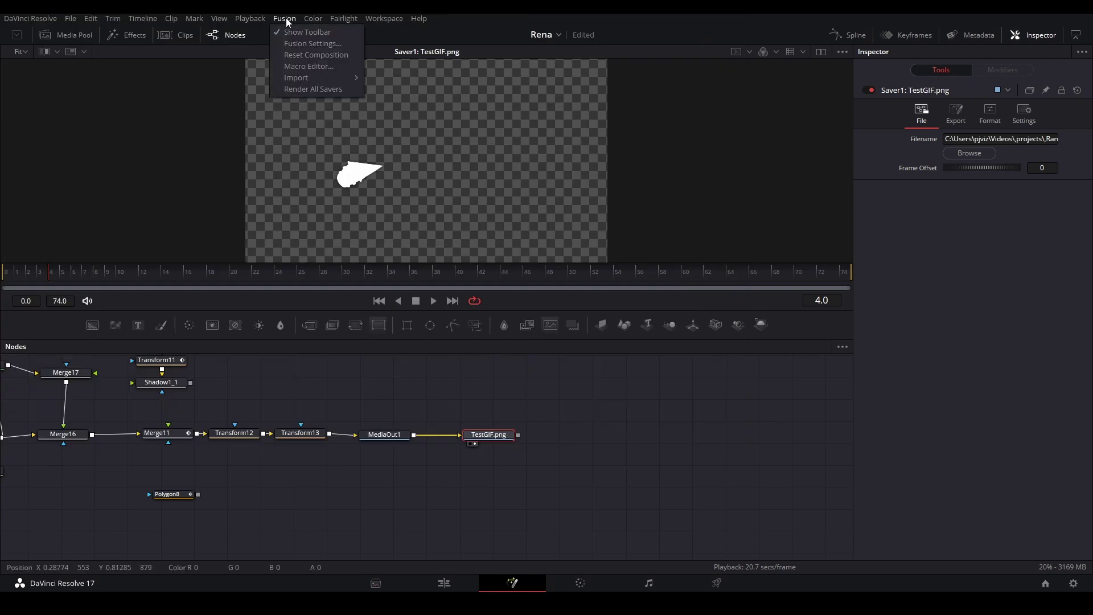
{"action": "left_click", "coordinate": [290, 88]}
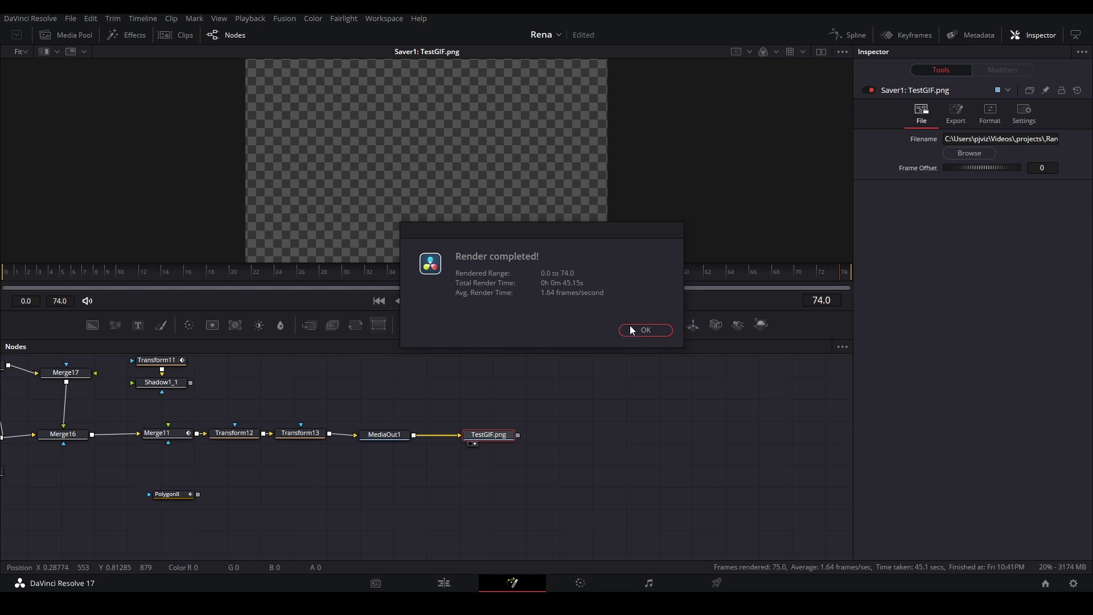
{"action": "left_click", "coordinate": [629, 325]}
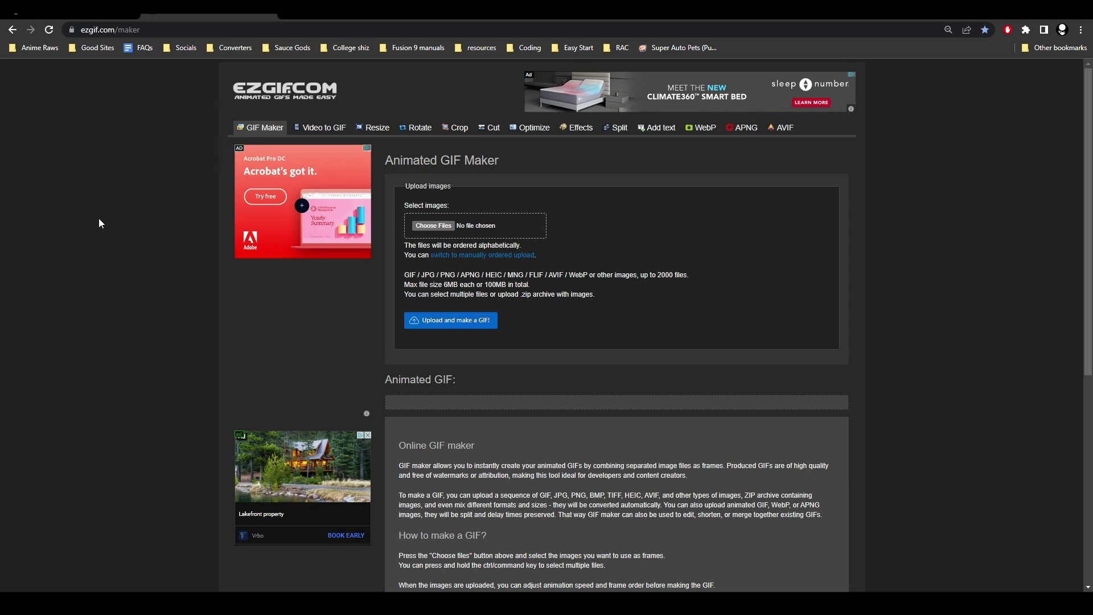
Step: In ezgif.com's GIF Maker, choose TestGIF0000.png through TestGIF0074.png from the "png sequence" folder and upload them
{"action": "left_click", "coordinate": [432, 226]}
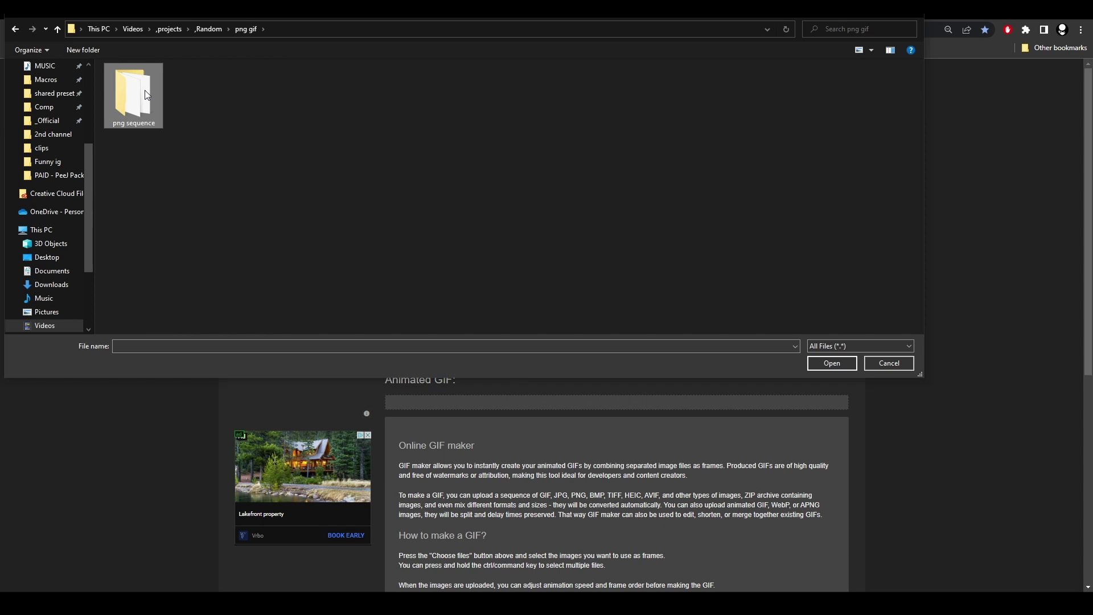
{"action": "double_click", "coordinate": [146, 95]}
{"action": "left_click", "coordinate": [138, 88]}
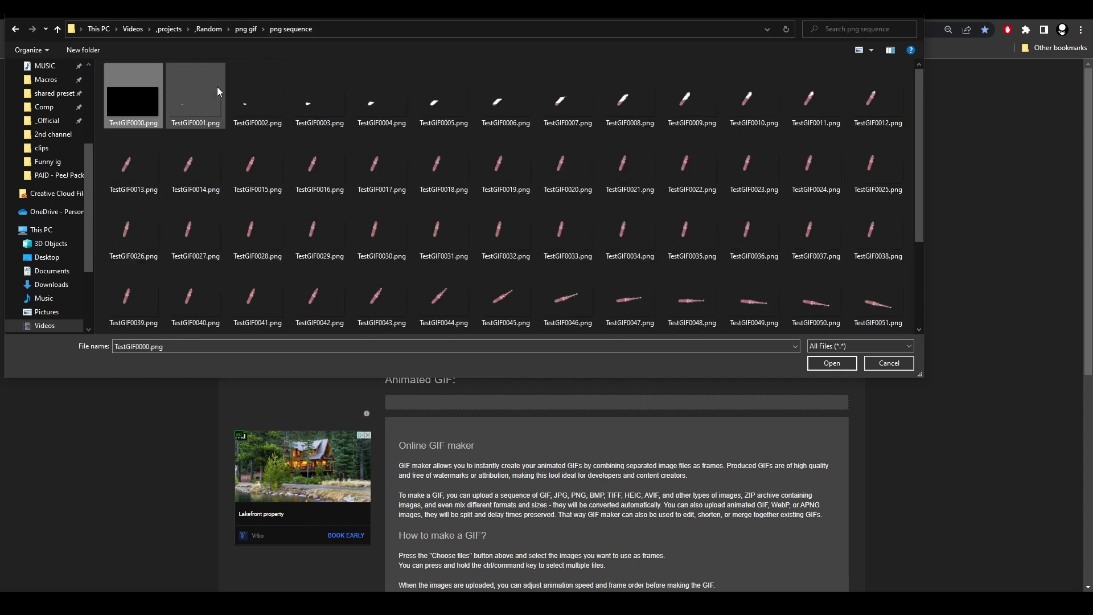
{"action": "scroll", "coordinate": [493, 133], "scroll_direction": "down", "scroll_amount": 2}
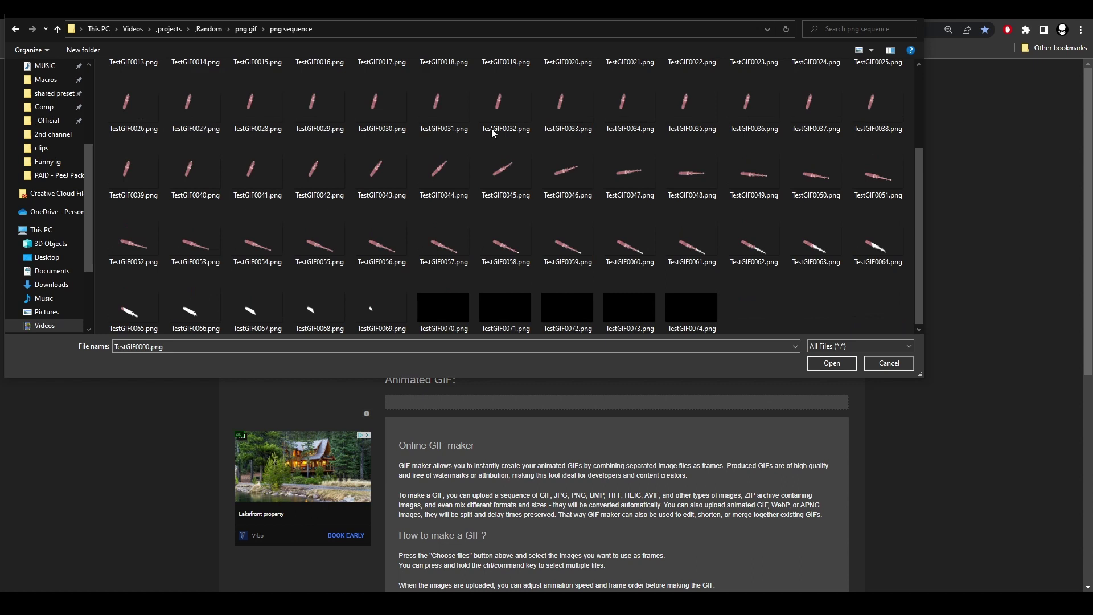
{"action": "left_click", "coordinate": [706, 290], "text": "shift"}
{"action": "left_click", "coordinate": [839, 363]}
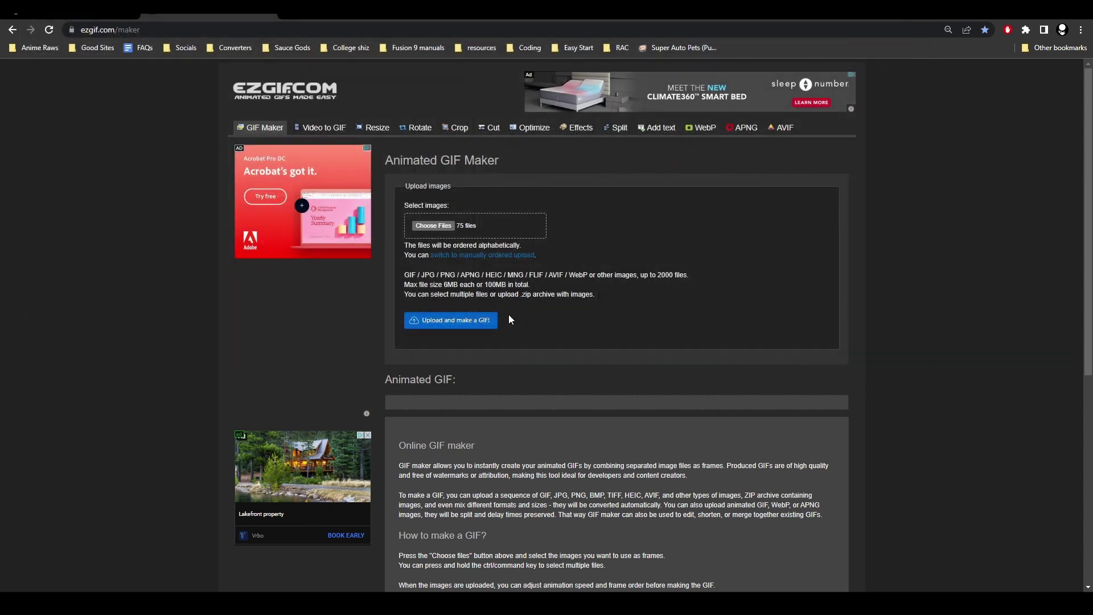
{"action": "left_click", "coordinate": [482, 328]}
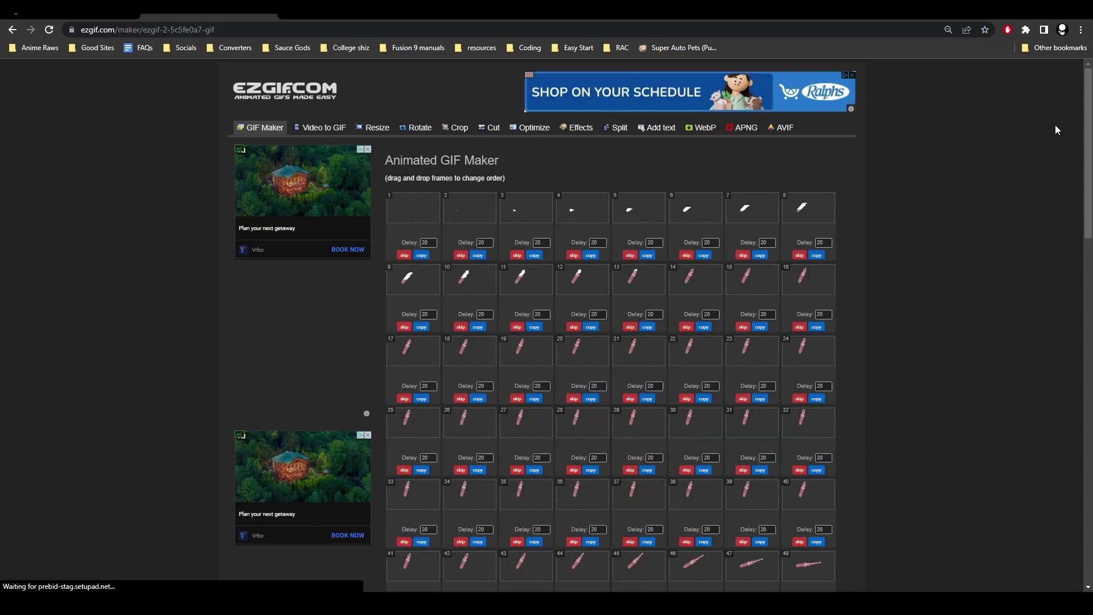
Step: Make the GIF with a delay time of 0 for all frames and the "don't stack frames" option enabled
{"action": "scroll", "coordinate": [794, 170], "scroll_direction": "down", "scroll_amount": 6}
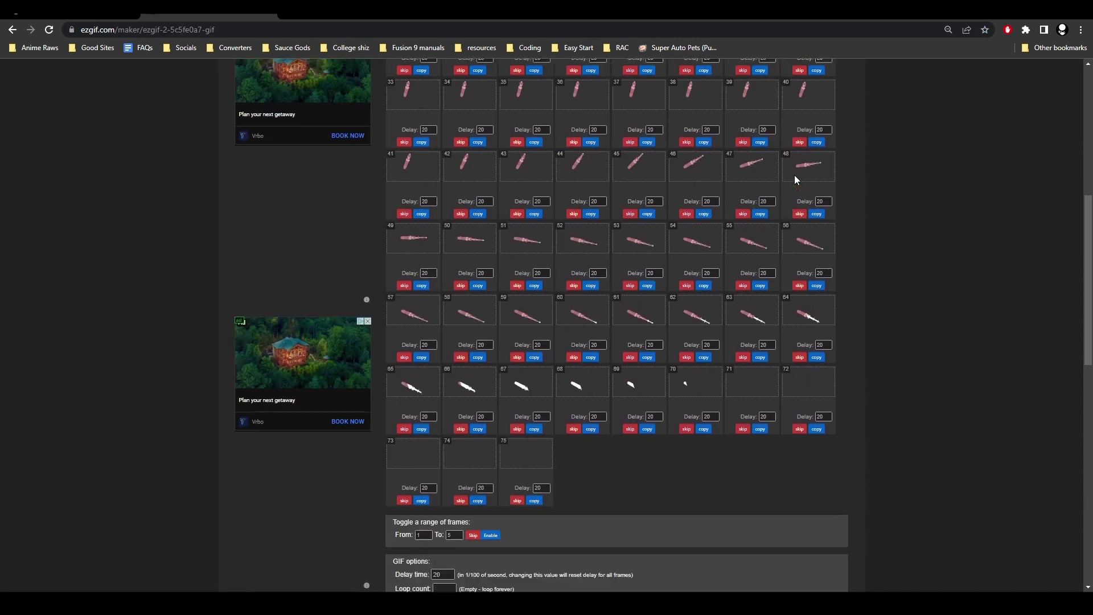
{"action": "scroll", "coordinate": [518, 259], "scroll_direction": "up", "scroll_amount": 6}
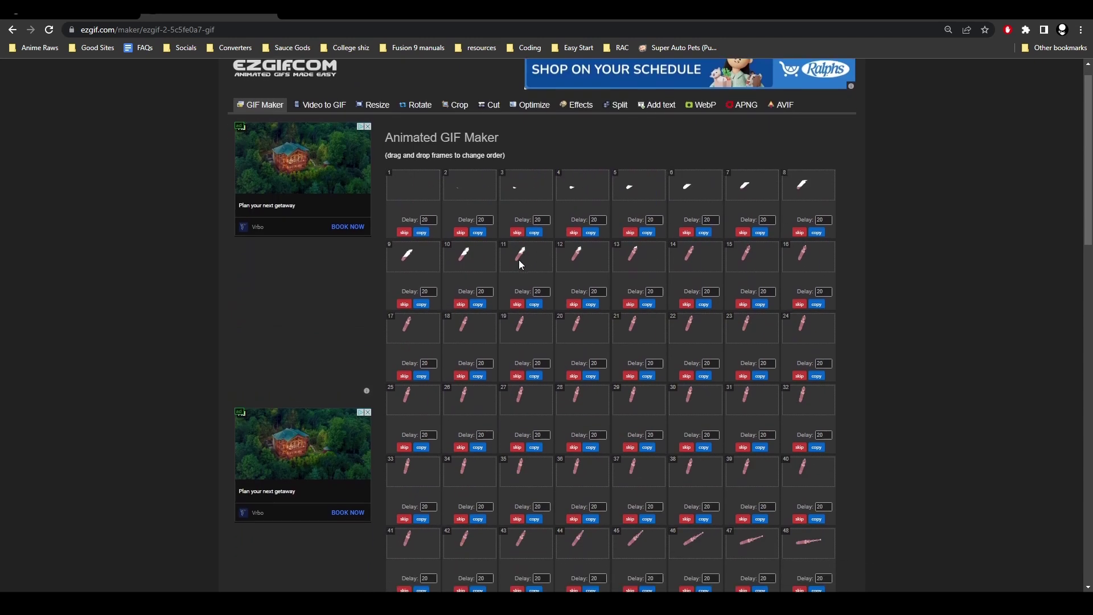
{"action": "scroll", "coordinate": [486, 280], "scroll_direction": "down", "scroll_amount": 11}
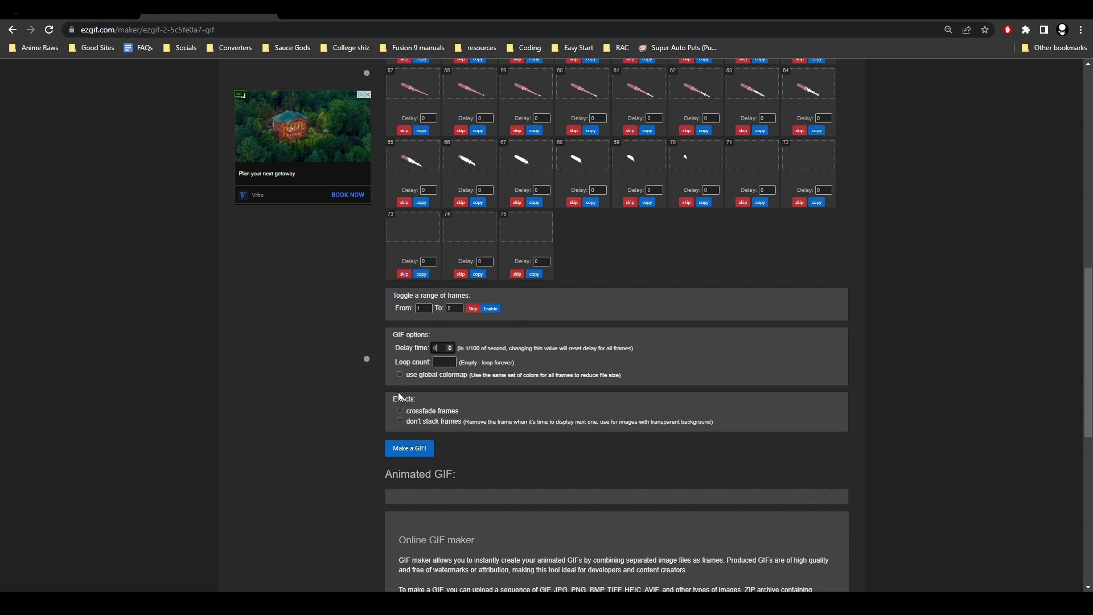
{"action": "left_click", "coordinate": [401, 421]}
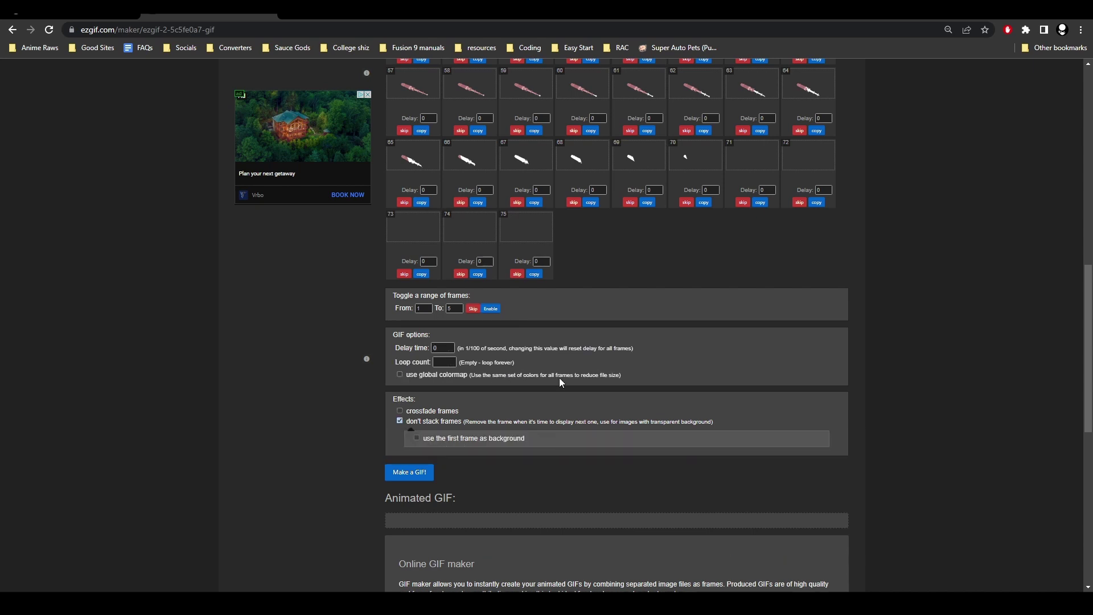
{"action": "left_click", "coordinate": [411, 472]}
{"action": "scroll", "coordinate": [578, 384], "scroll_direction": "down", "scroll_amount": 3}
{"action": "scroll", "coordinate": [644, 337], "scroll_direction": "down", "scroll_amount": 3}
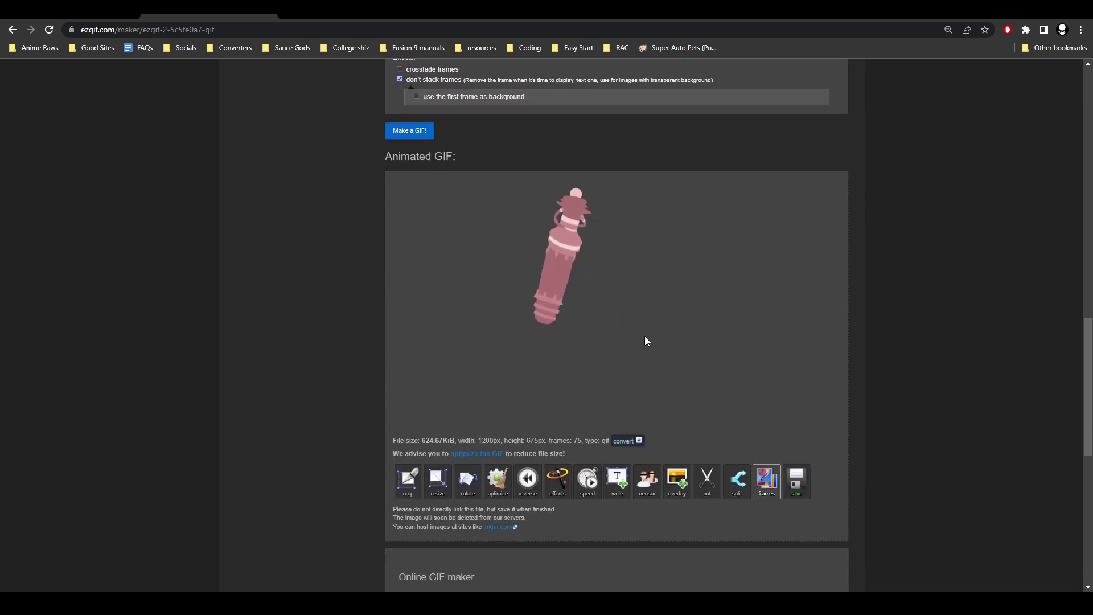
Step: Change the generated GIF's speed to 800% of the current speed and save the output image
{"action": "left_click", "coordinate": [589, 479]}
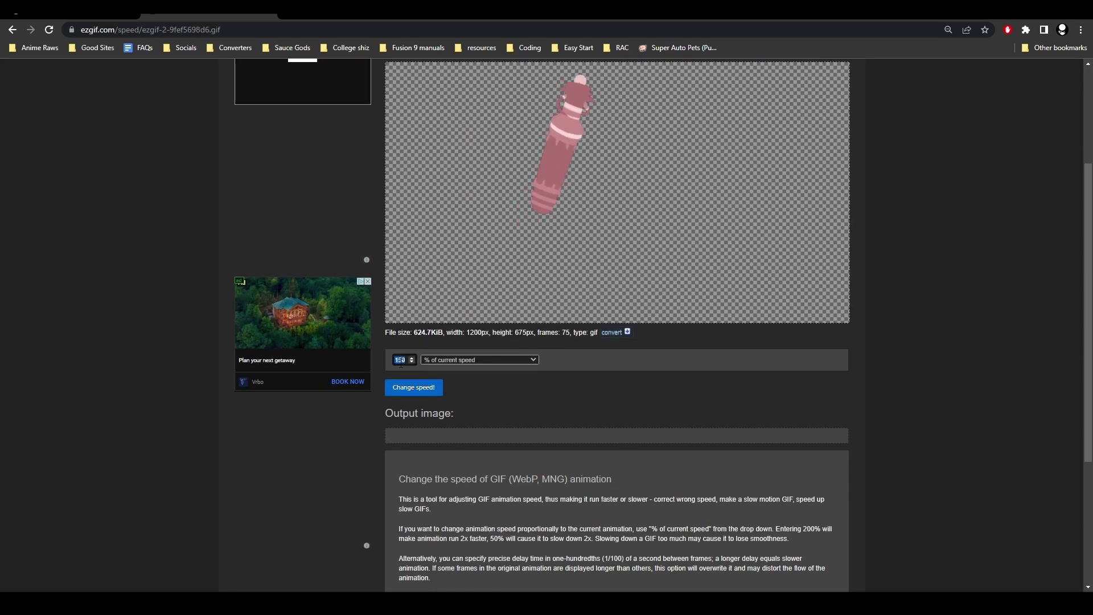
{"action": "type", "text": "800"}
{"action": "key", "text": "Return"}
{"action": "scroll", "coordinate": [946, 322], "scroll_direction": "down", "scroll_amount": 4}
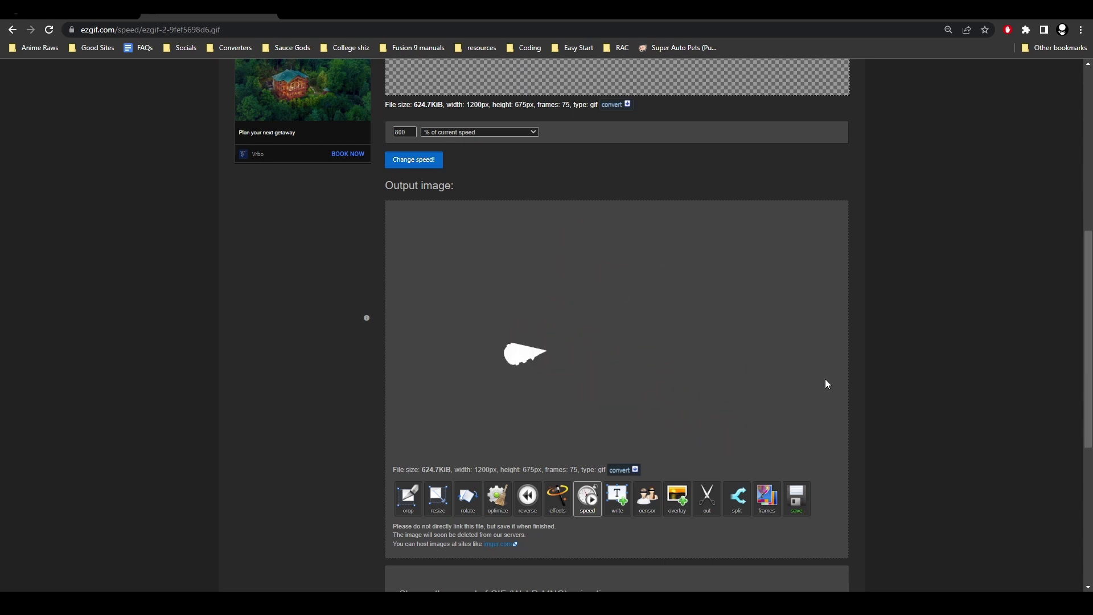
{"action": "scroll", "coordinate": [820, 398], "scroll_direction": "down", "scroll_amount": 1}
{"action": "left_click", "coordinate": [803, 444]}
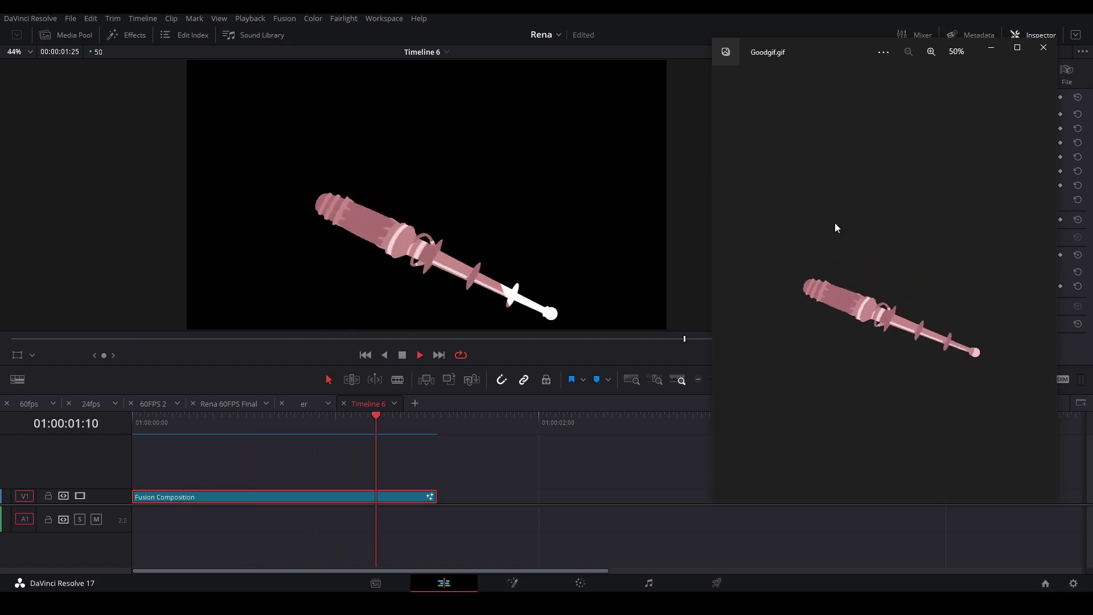
Step: Reposition the Goodgif.gif preview window beside the DaVinci Resolve timeline viewer to compare the two animations
{"action": "left_click_drag", "start_coordinate": [826, 53], "coordinate": [781, 31]}
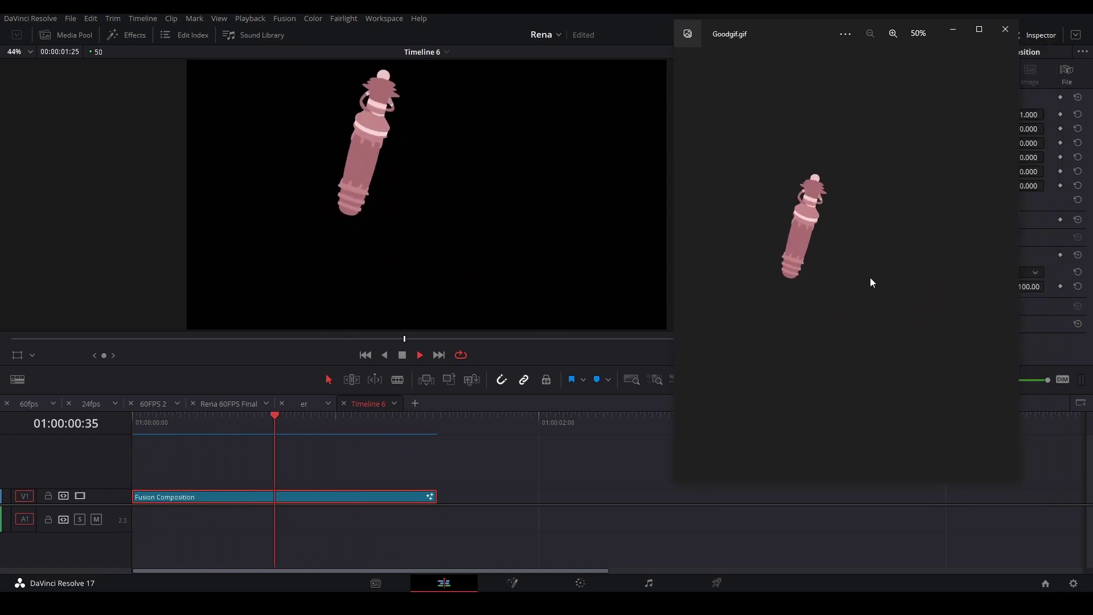